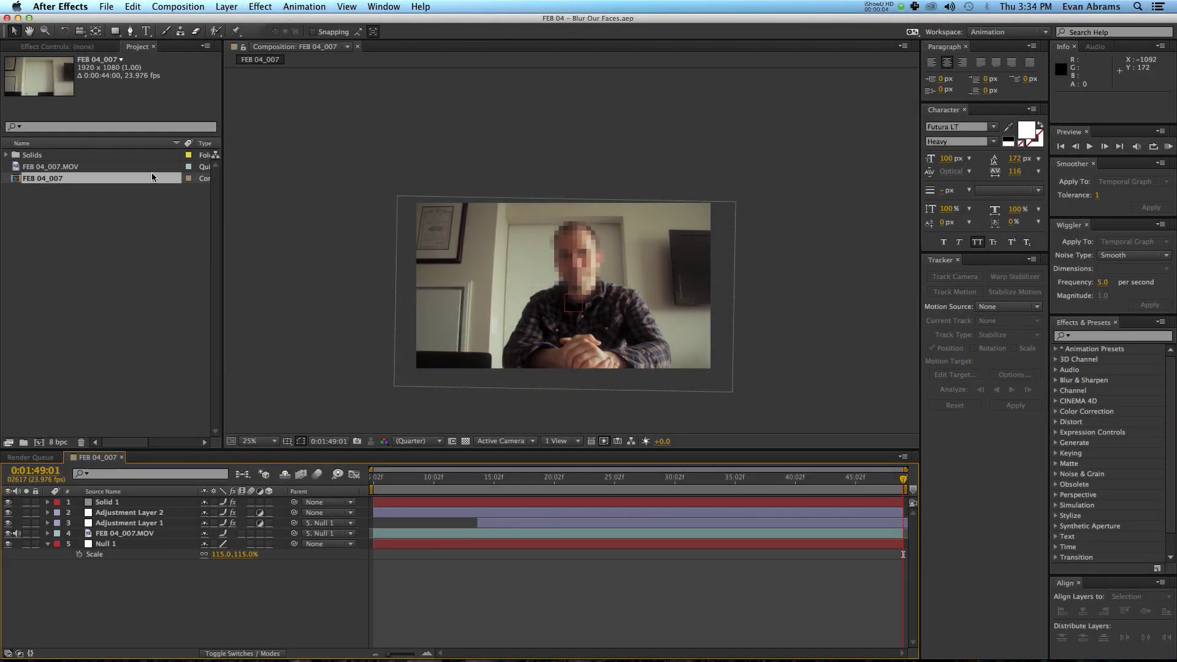
Select FEB 04_007.MOV in the Project panel, closing a stray import dialog and shortcut menu.
click(63, 168)
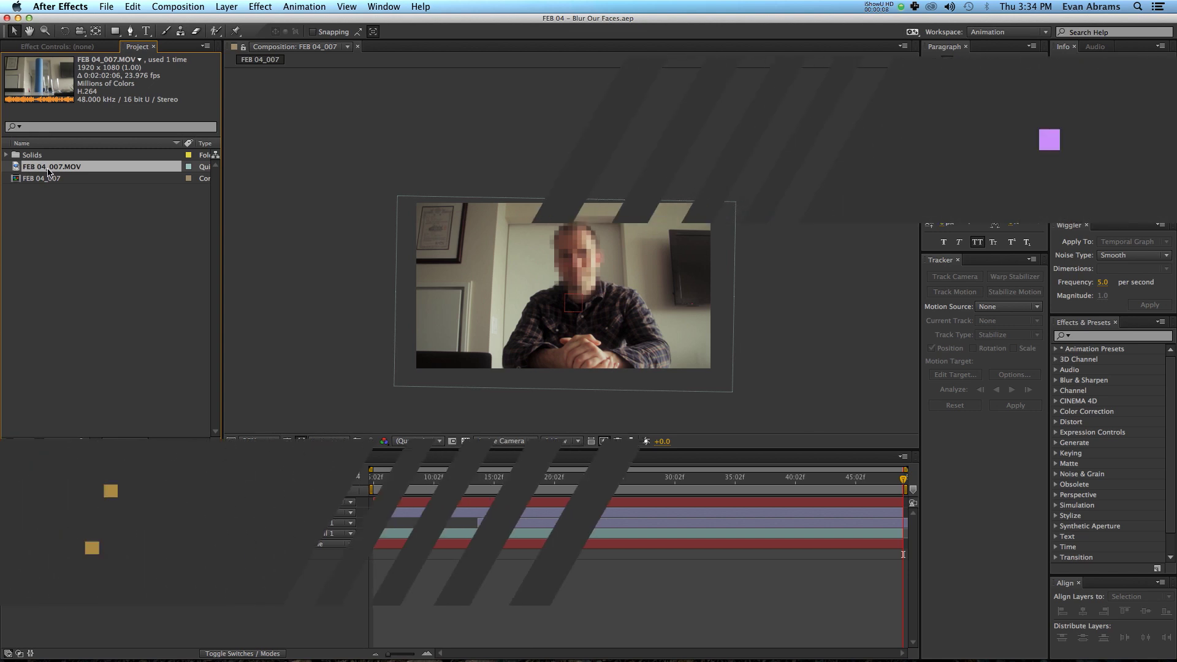
click(57, 204)
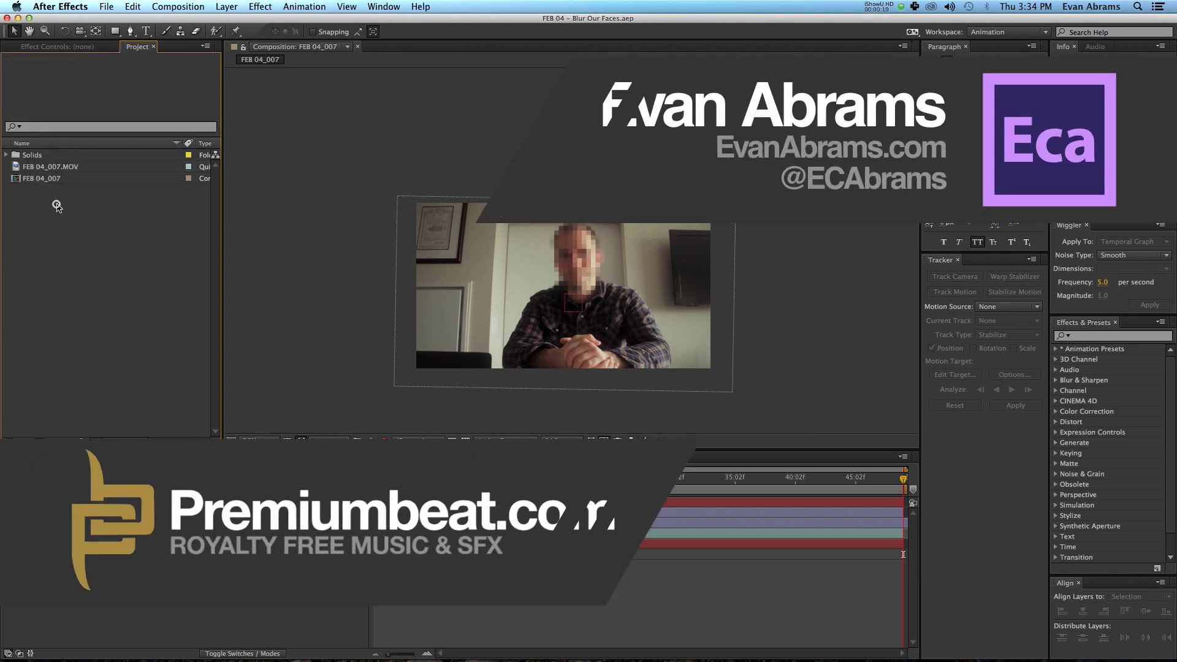
double_click(58, 206)
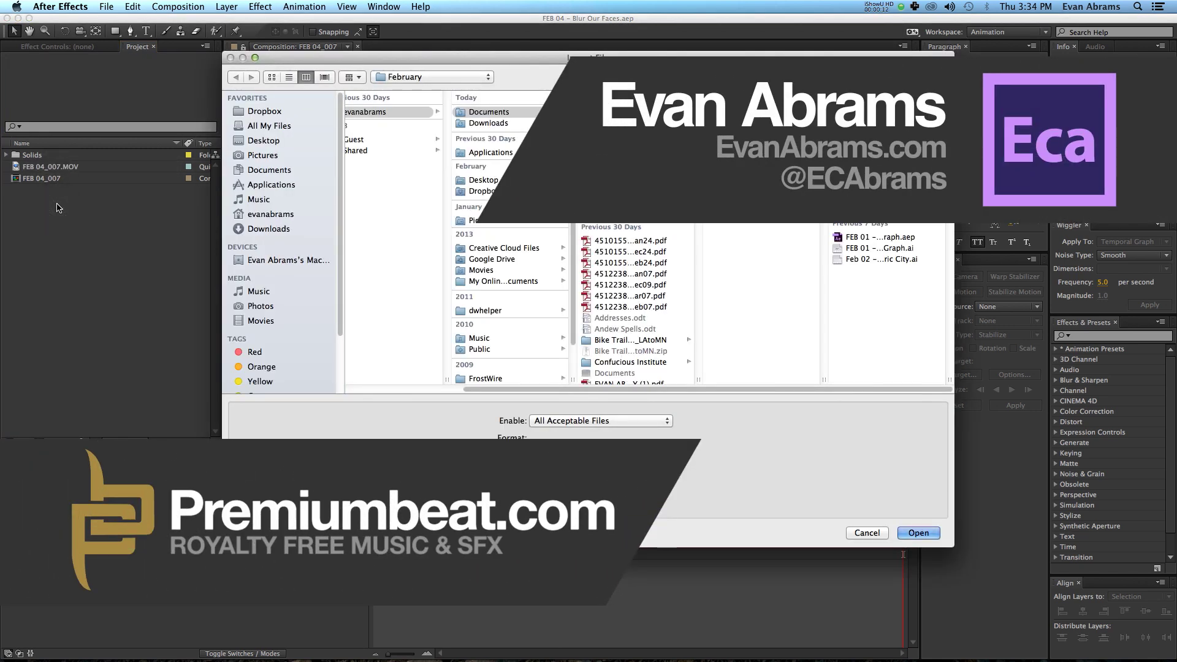
key(Escape)
right_click(62, 218)
mouse_move(124, 277)
click(71, 375)
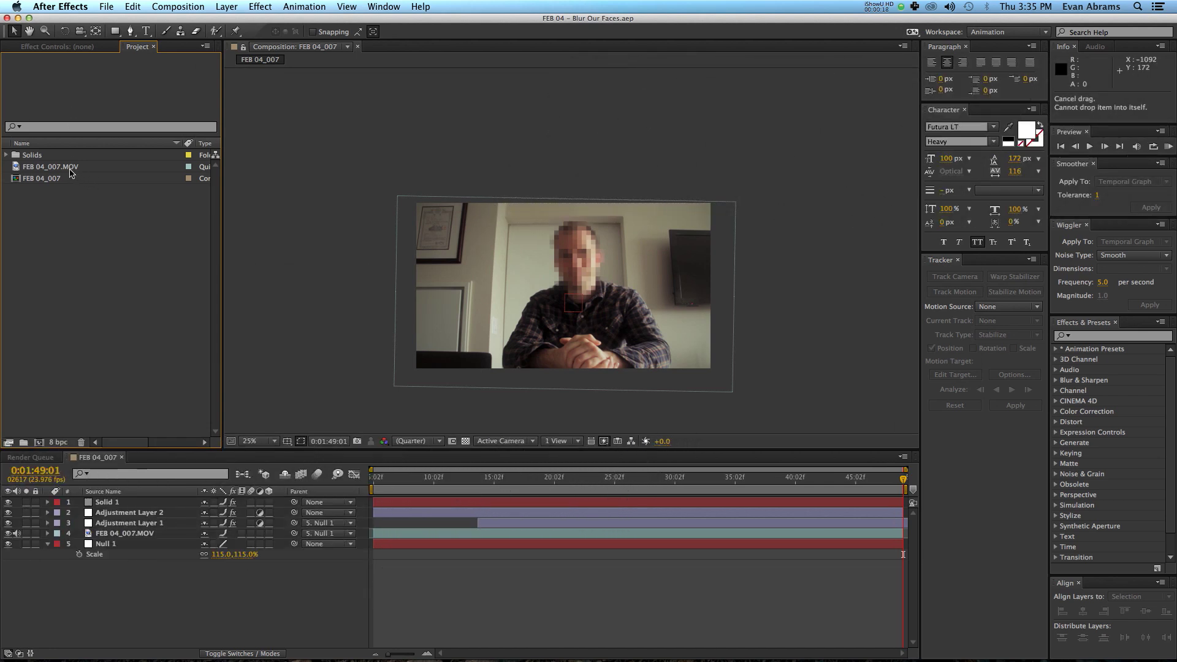
Create composition FEB 04_008 from FEB 04_007.MOV and move the playhead to 0:00:57:13.
click(72, 173)
drag(71, 173, 112, 371)
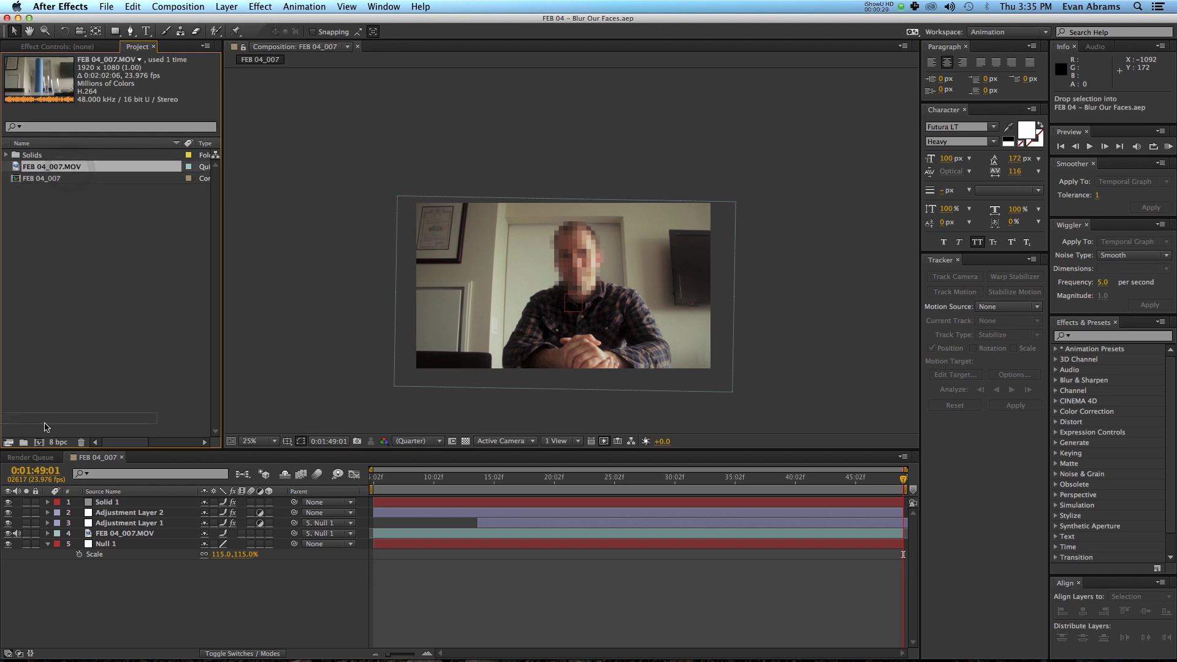
drag(44, 428, 39, 441)
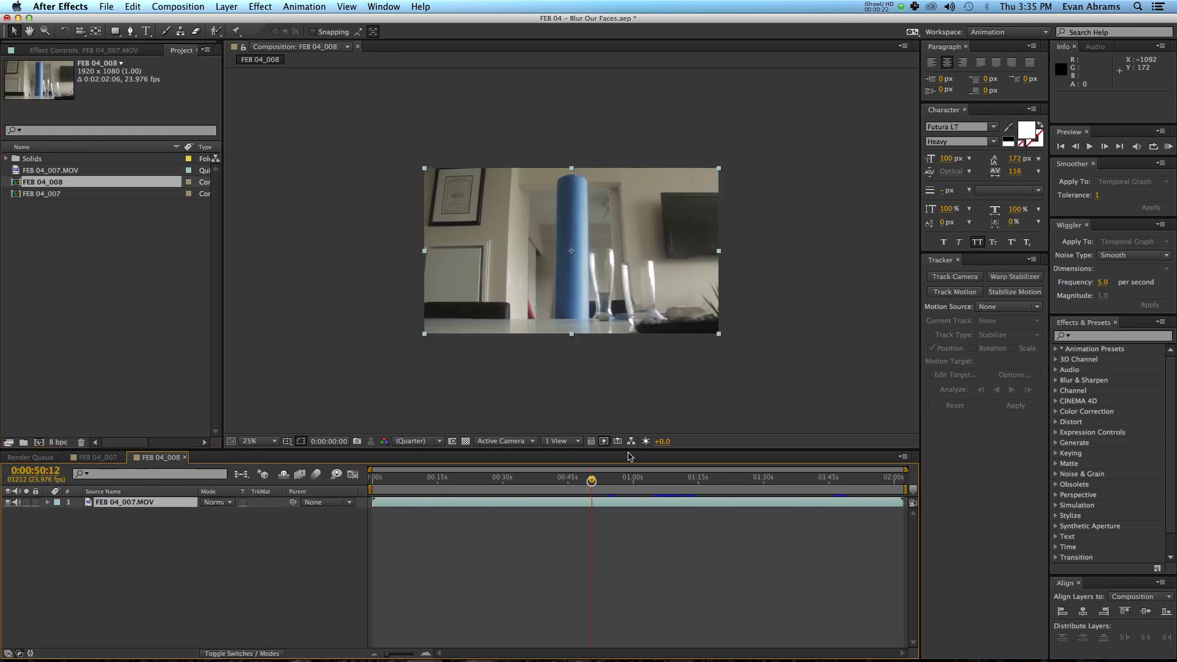
click(592, 480)
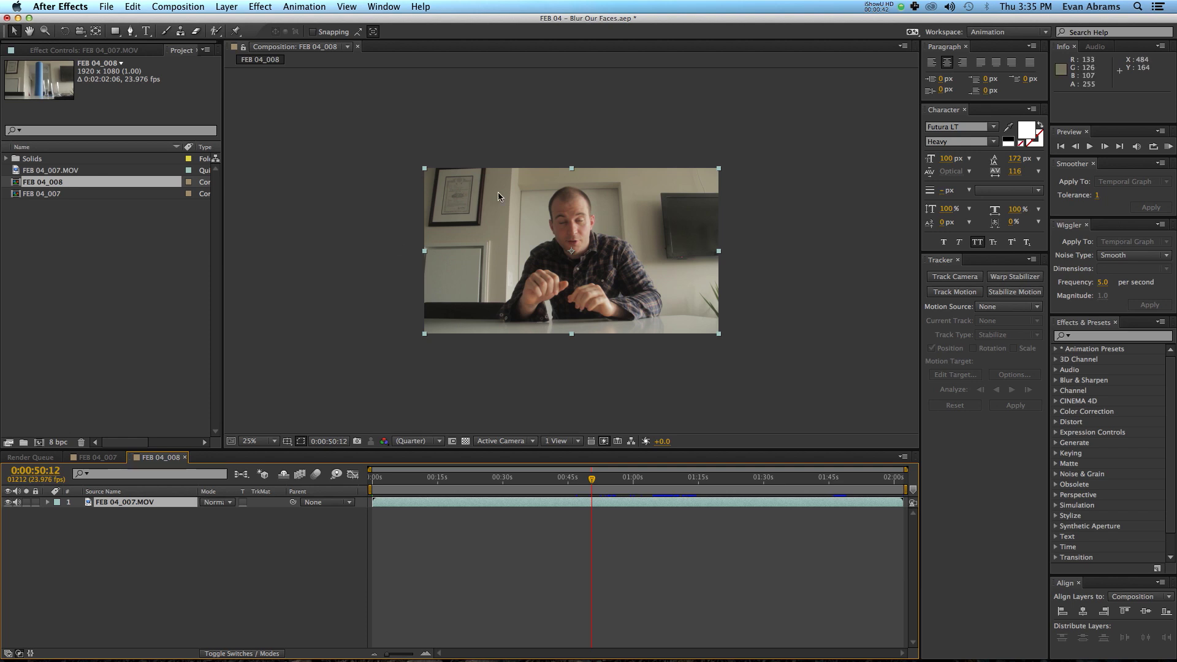
click(155, 530)
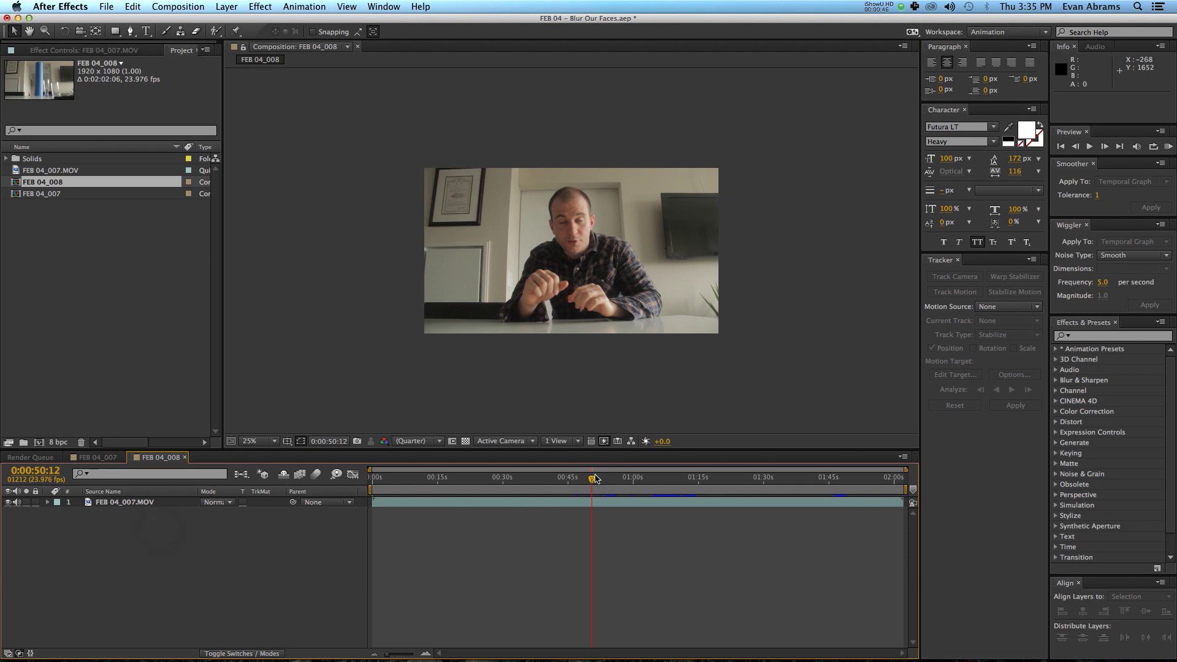
drag(592, 481, 622, 481)
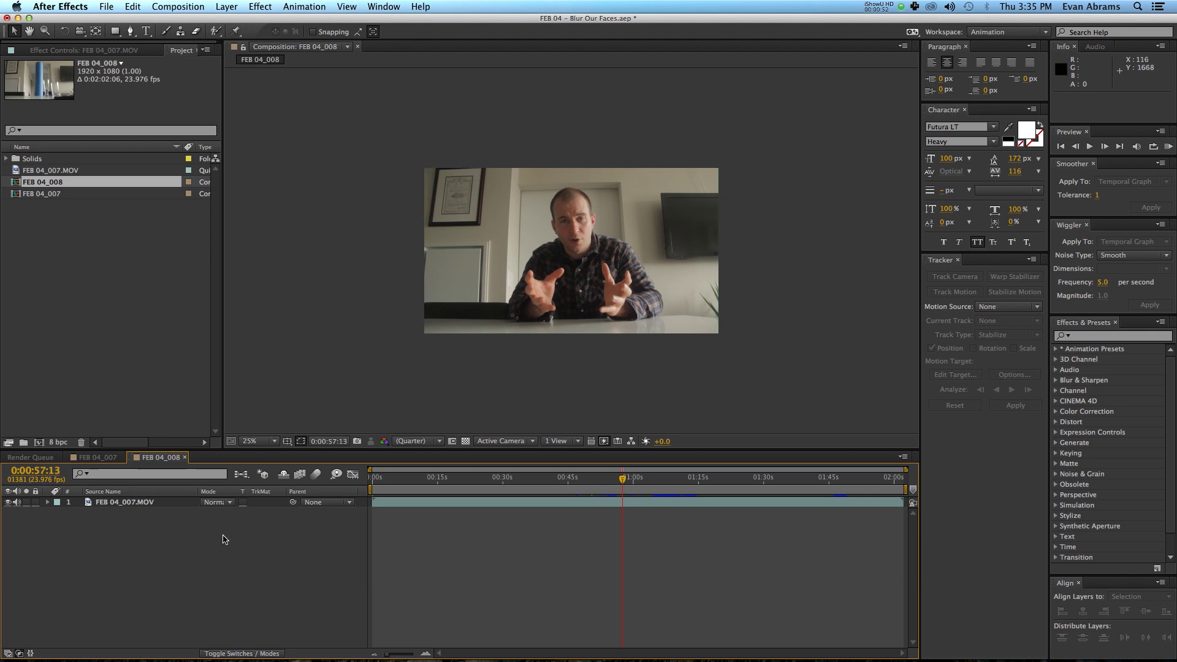
Add Adjustment Layer 3 above FEB 04_007.MOV from the timeline's New menu.
right_click(169, 542)
mouse_move(184, 532)
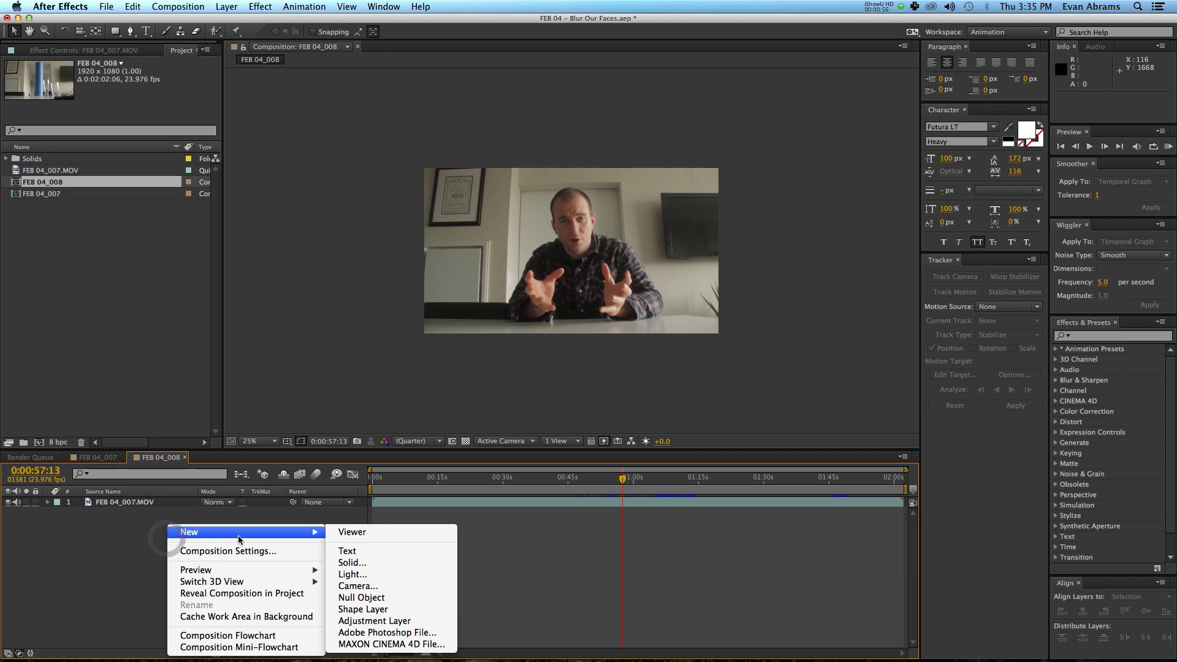
click(392, 621)
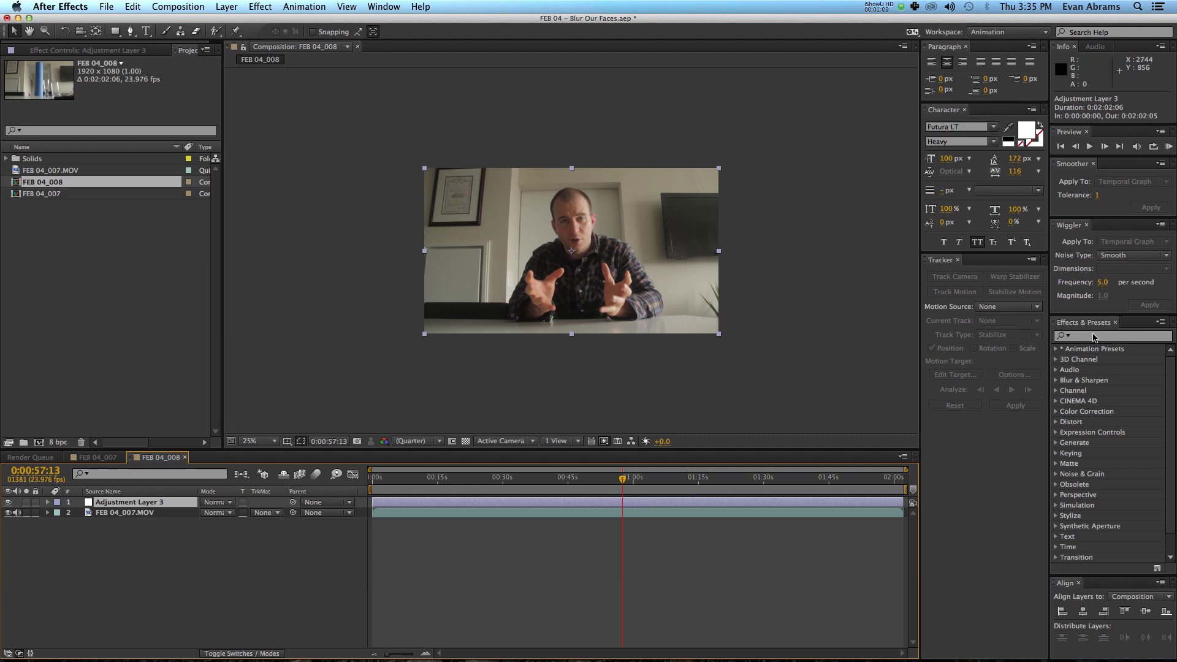
click(1094, 336)
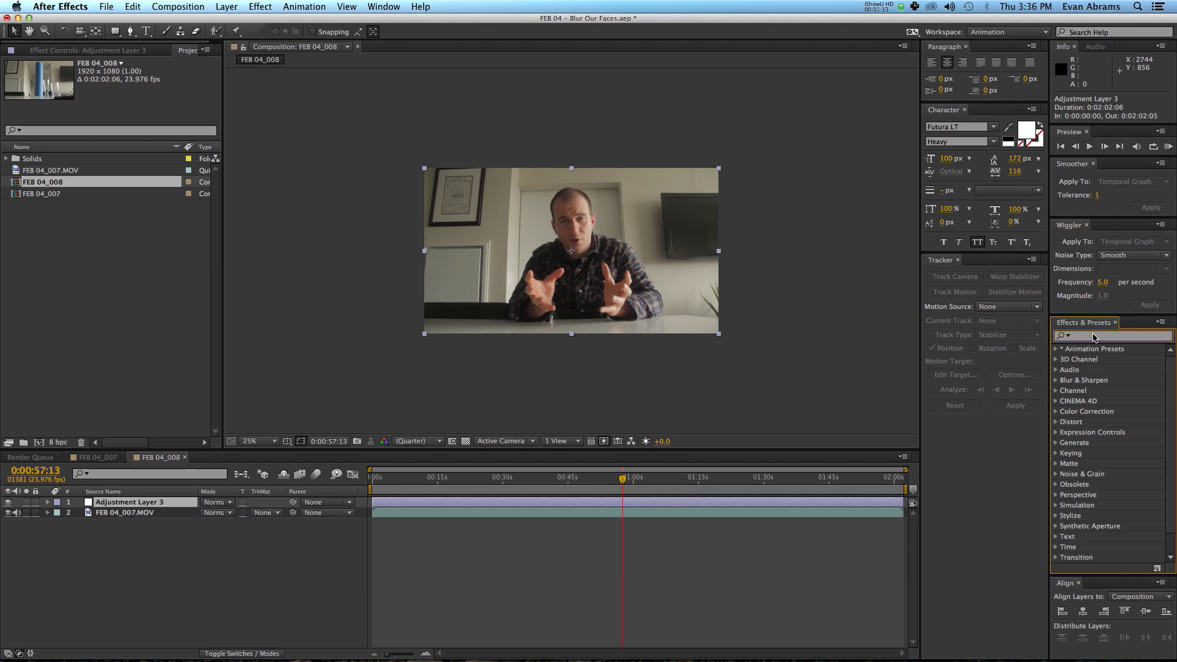
Search Effects & Presets for 'mosaic' and apply Mosaic to Adjustment Layer 3.
text(mosaic)
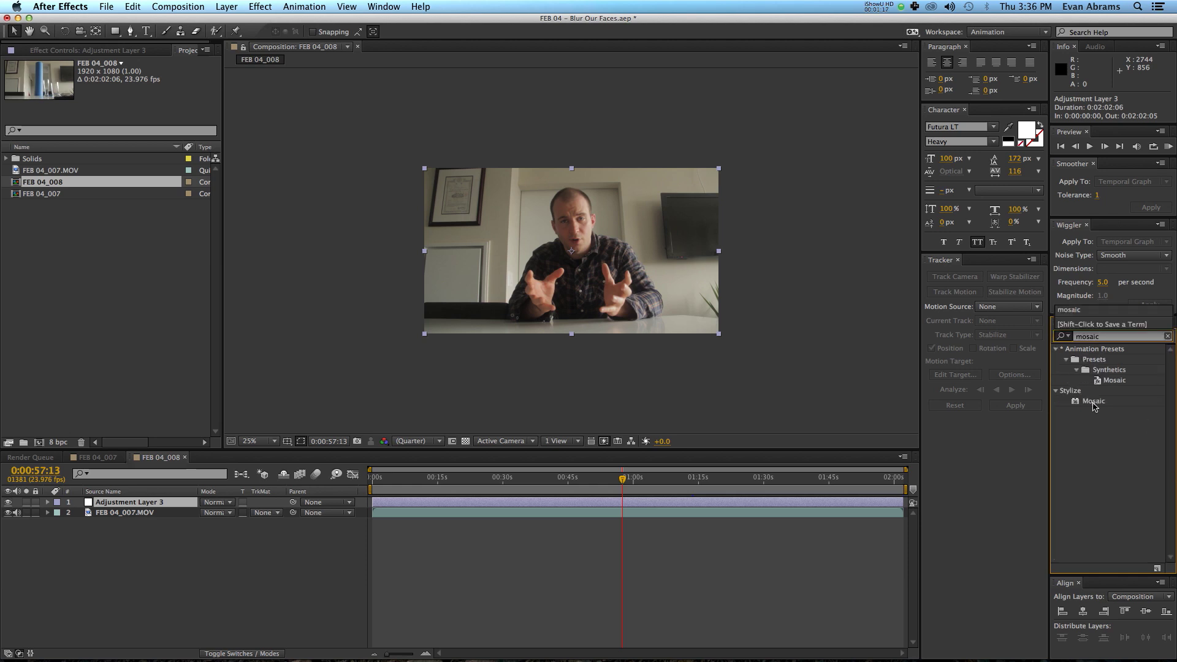
double_click(1094, 400)
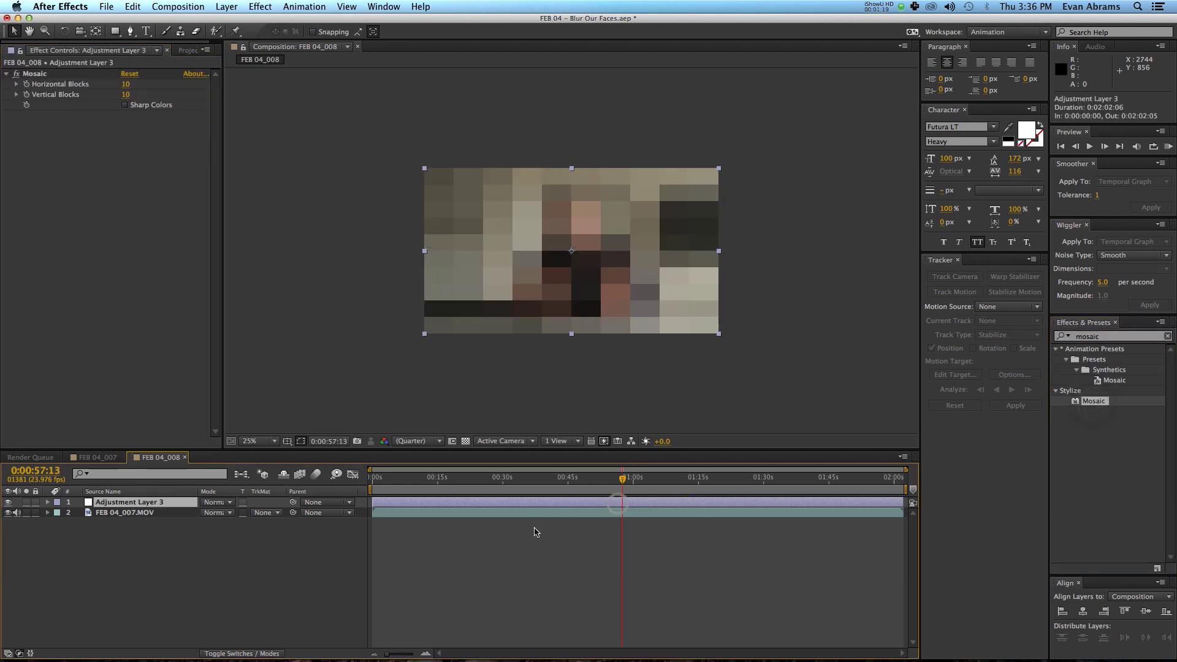
click(52, 76)
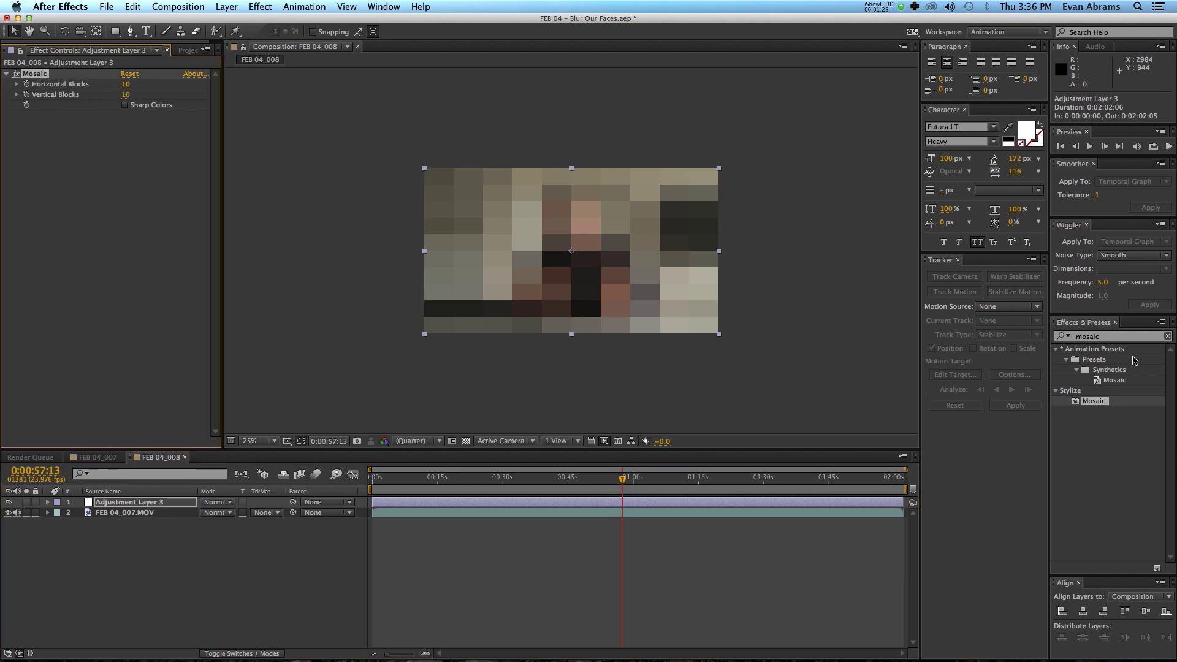
click(1116, 337)
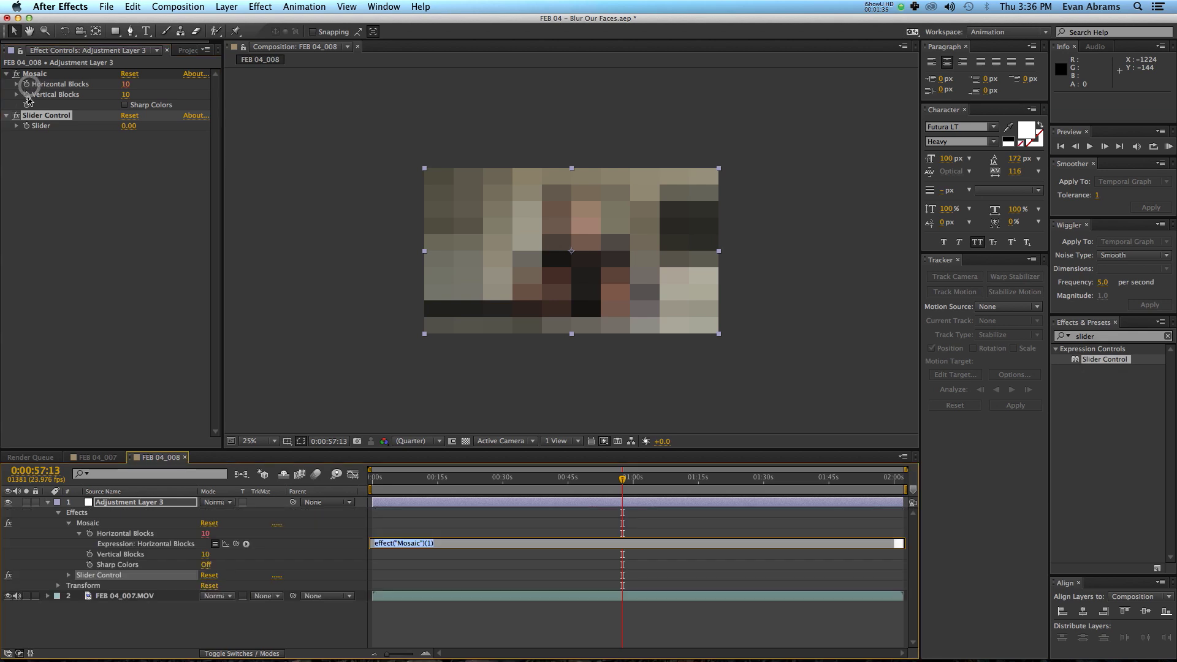
Pick-whip the Horizontal and Vertical Blocks expressions to the Slider, multiplying Vertical Blocks by 9.
alt+click(27, 94)
drag(237, 565, 43, 126)
drag(236, 544, 70, 127)
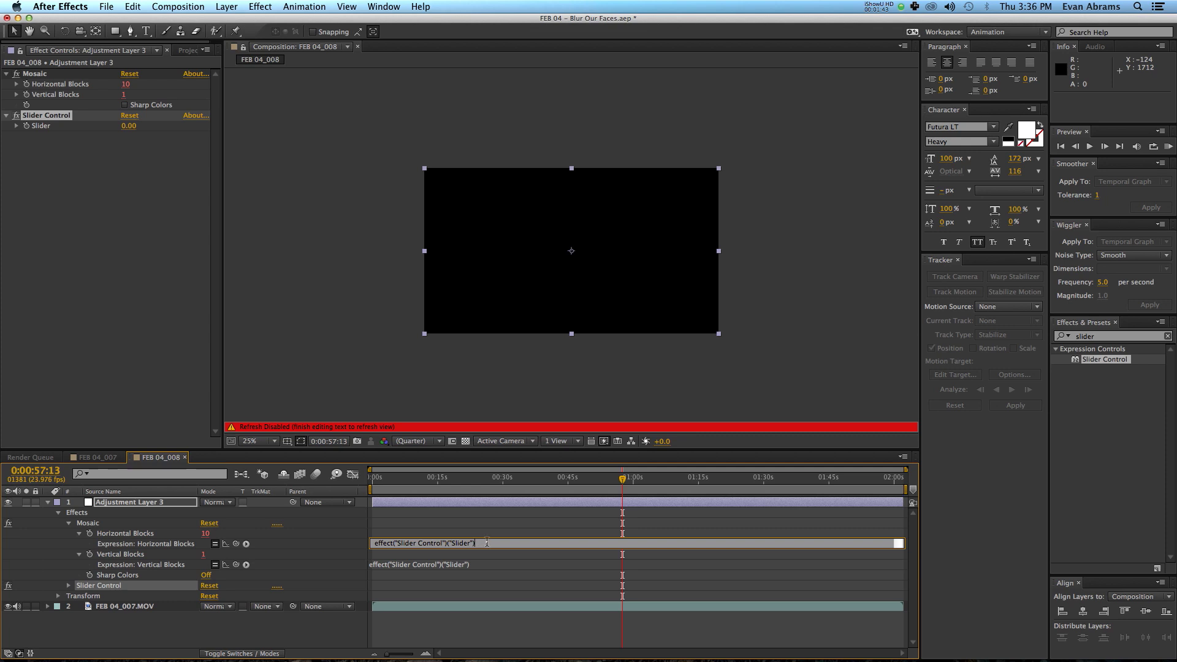
click(499, 562)
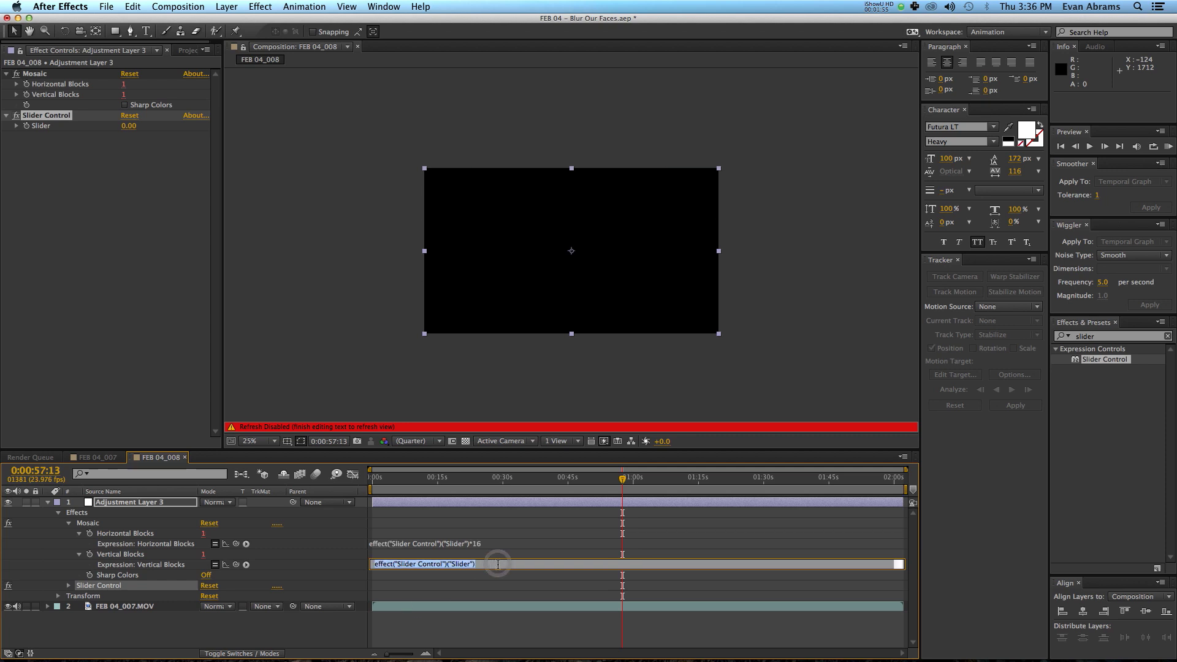
text(*9)
key(KP_Enter)
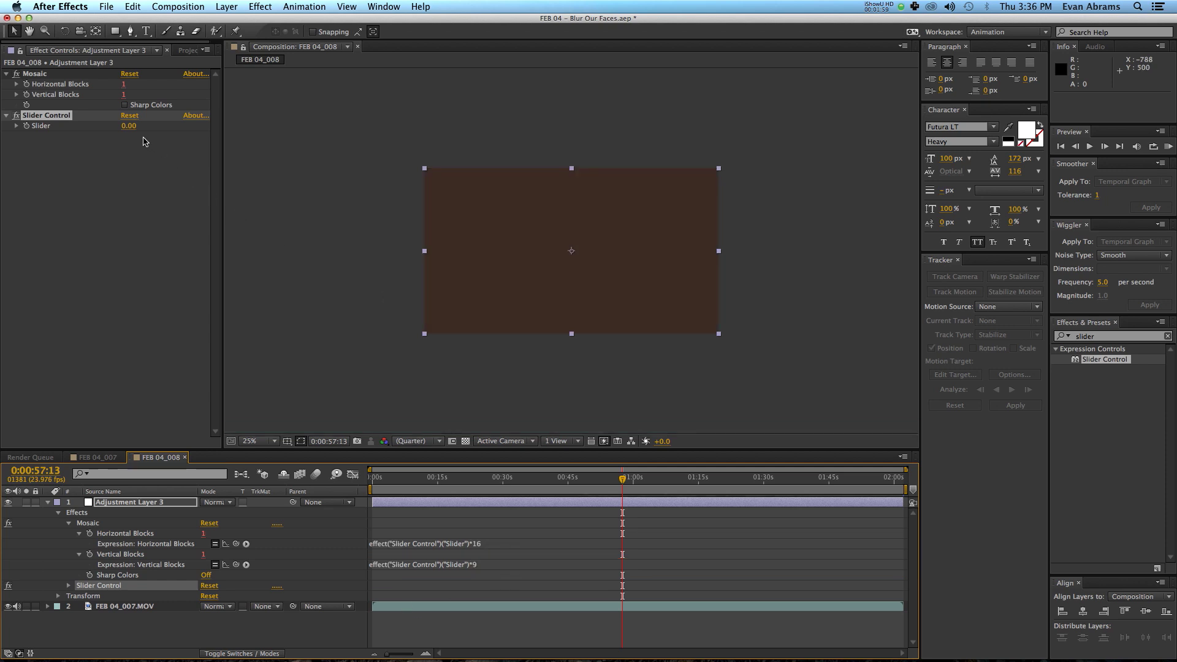
Try Slider values 3, 1, 2, 3, 2 and 3 to compare mosaic block sizes.
click(129, 127)
text(3)
key(KP_Enter)
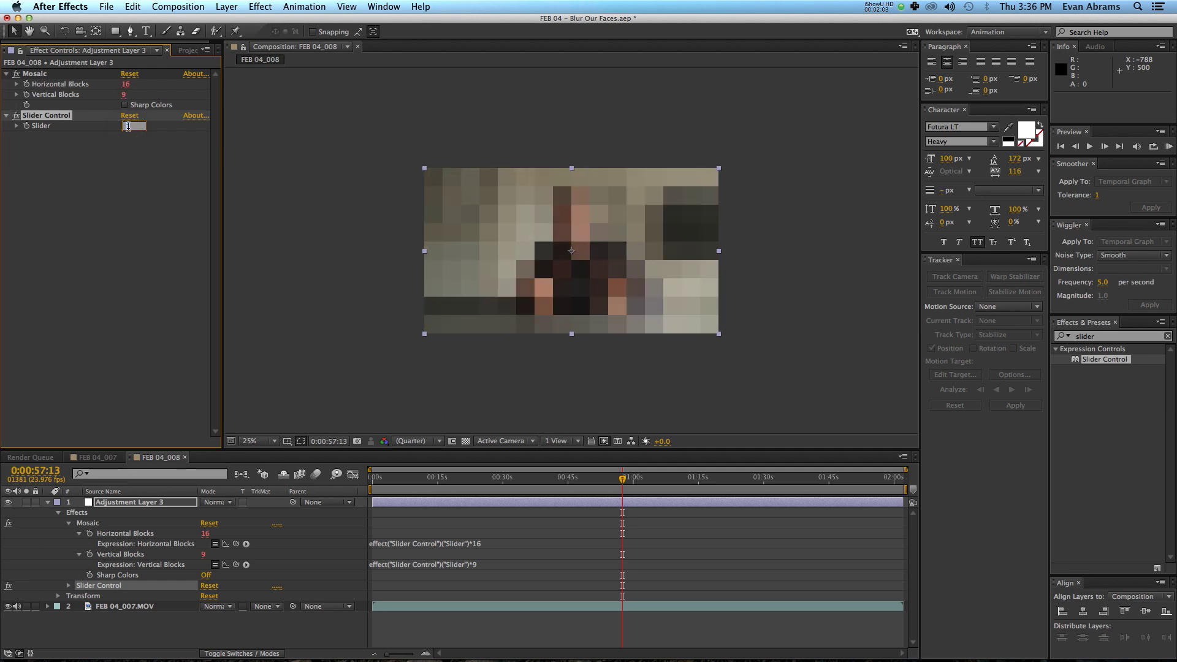
text(1)
key(KP_Enter)
text(2)
key(KP_Enter)
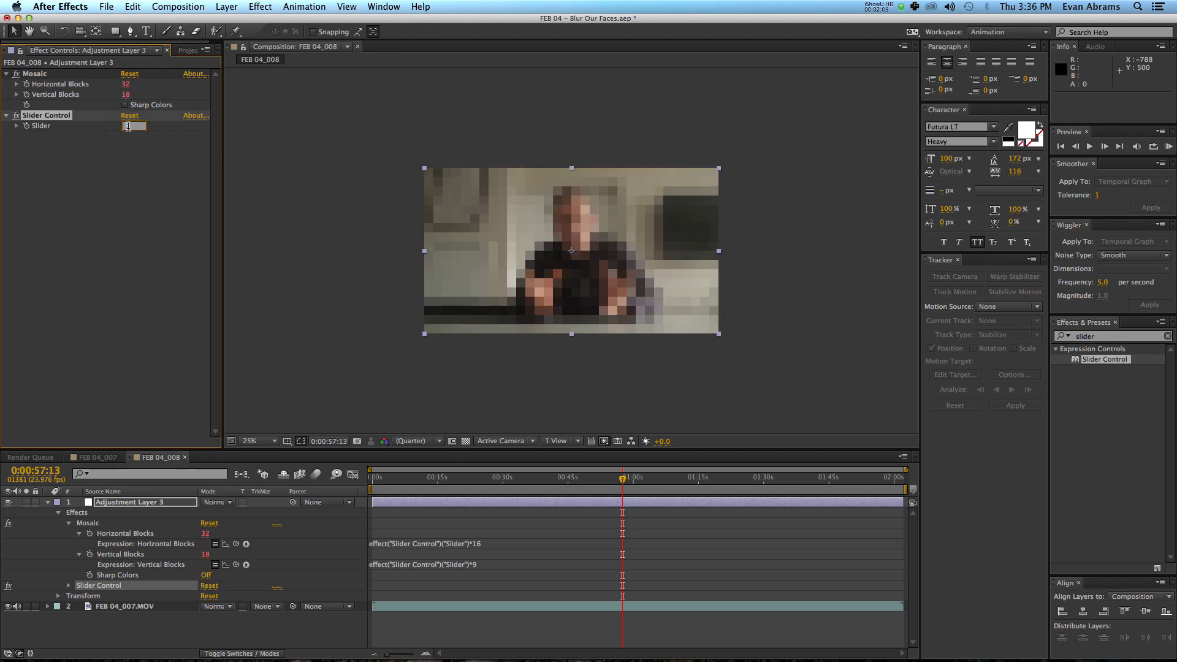
text(3)
key(KP_Enter)
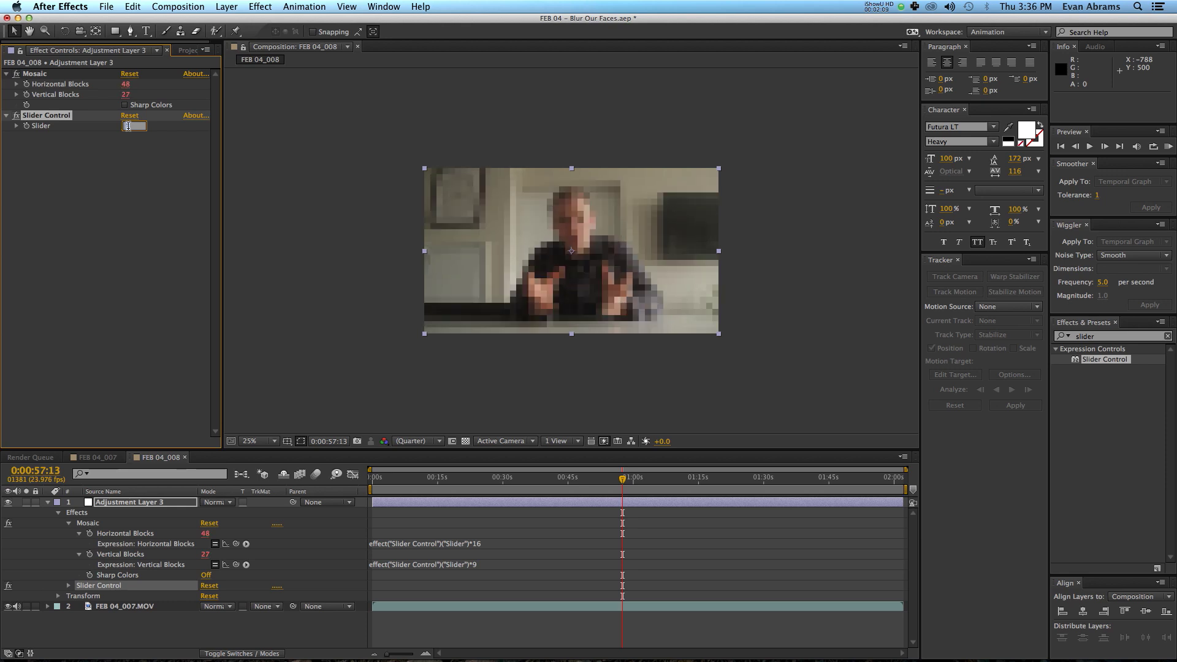
text(2)
key(KP_Enter)
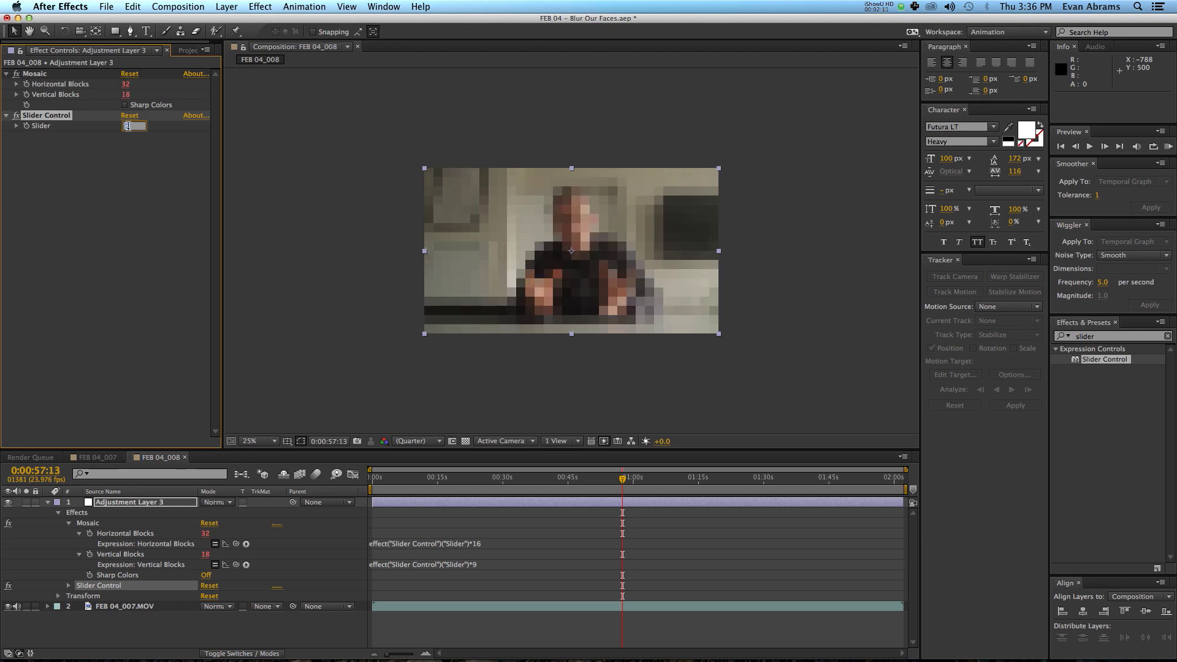
text(3)
key(KP_Enter)
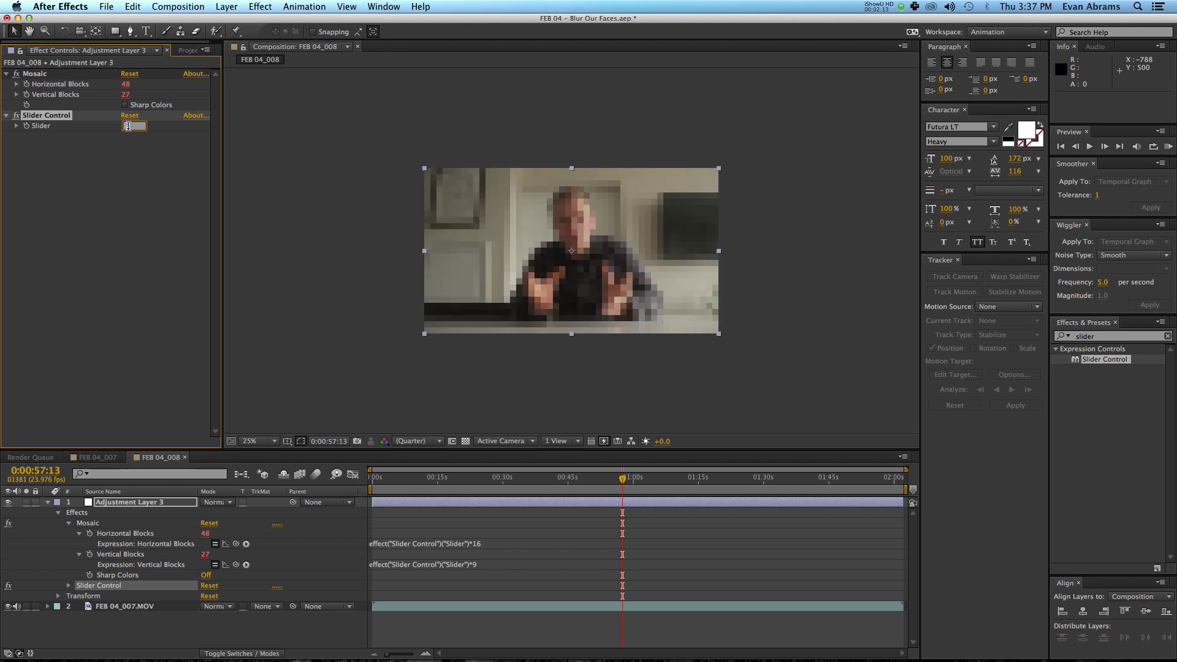
Test Slider values 2.9 to 3.4, settle on 4, and view the comp at 50%.
text(2.9)
key(KP_Enter)
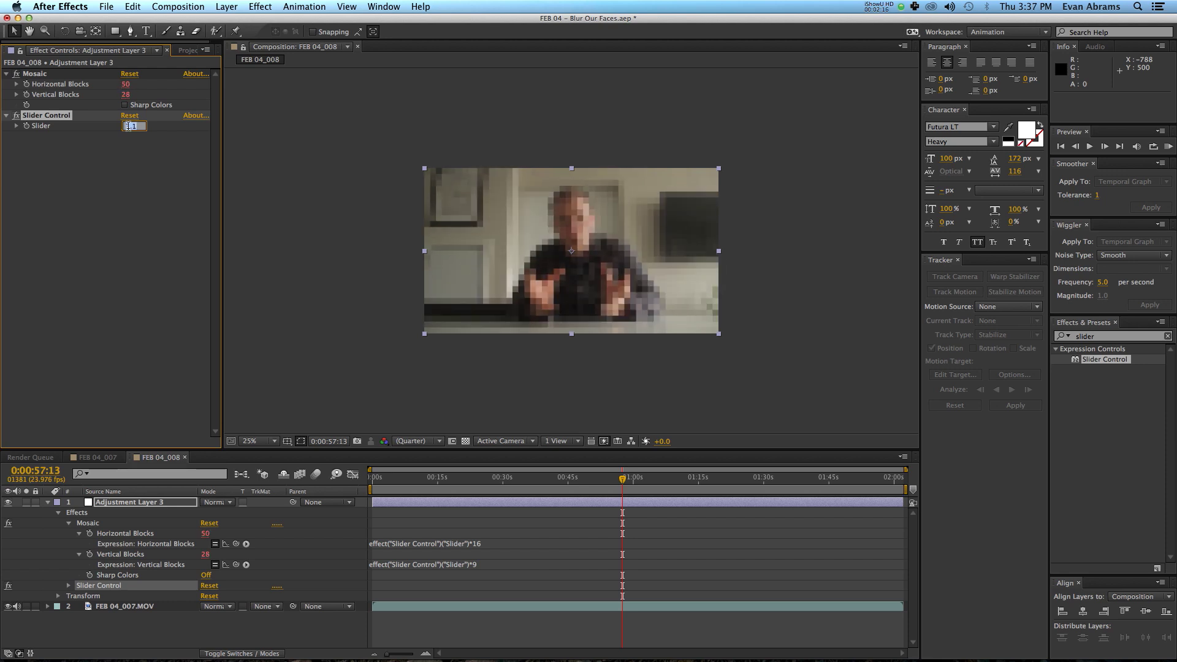
text(2.8)
key(KP_Enter)
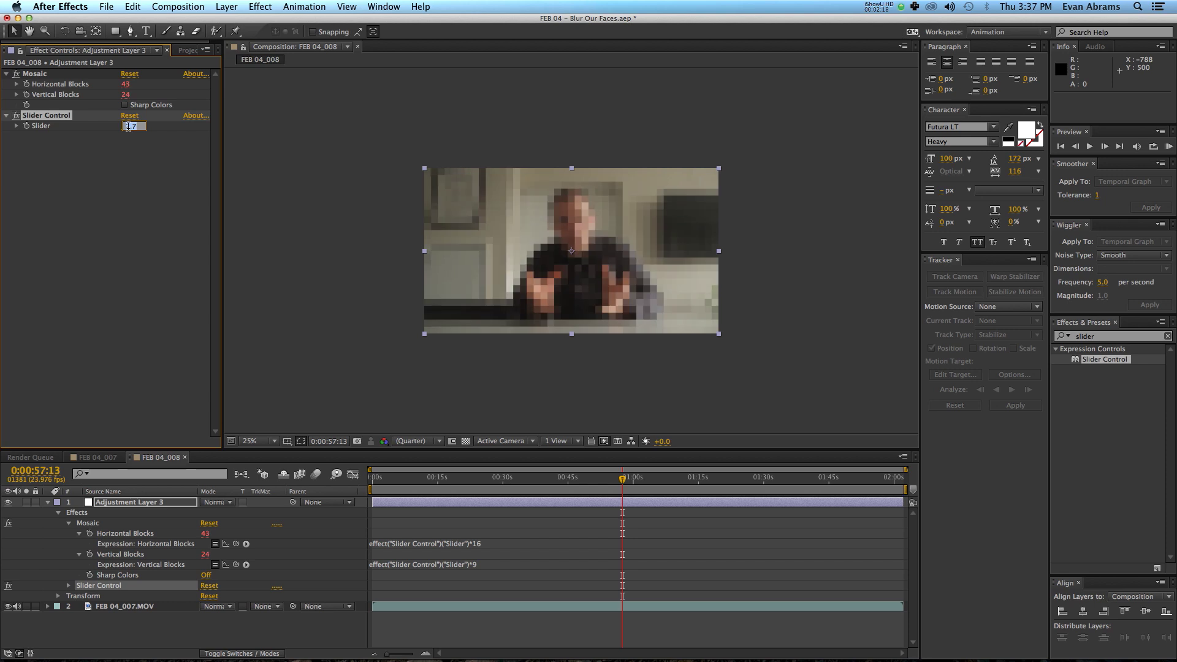
text(2.6)
key(KP_Enter)
text(2.4)
key(KP_Enter)
text(3.4)
key(KP_Enter)
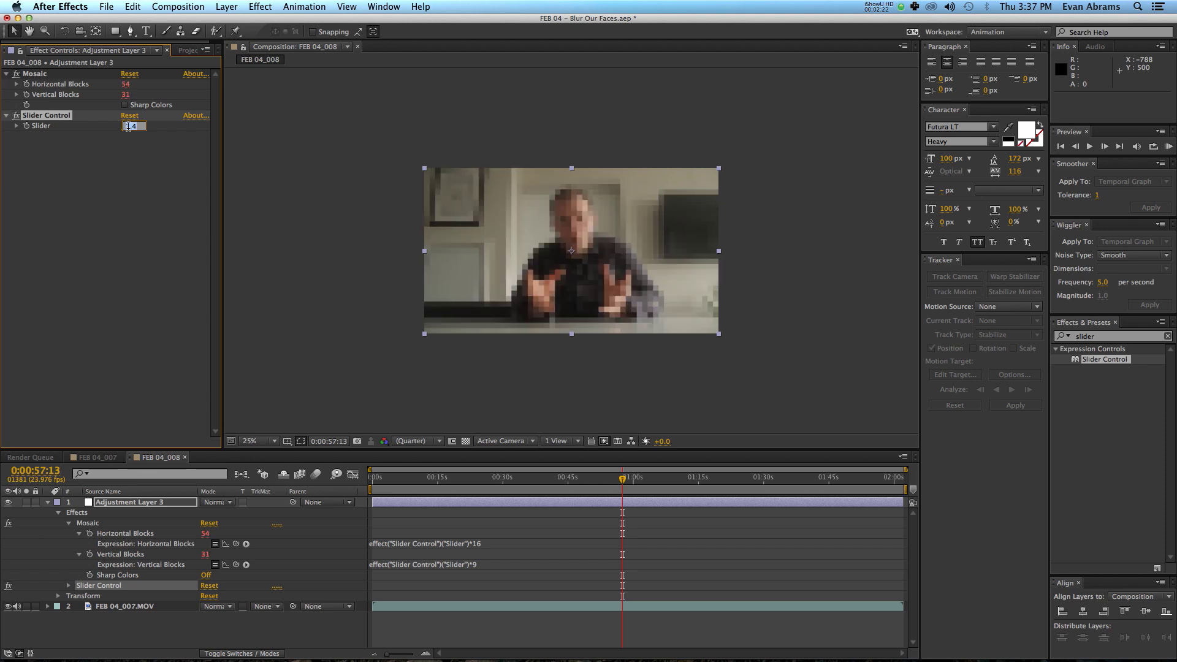
text(4)
key(KP_Enter)
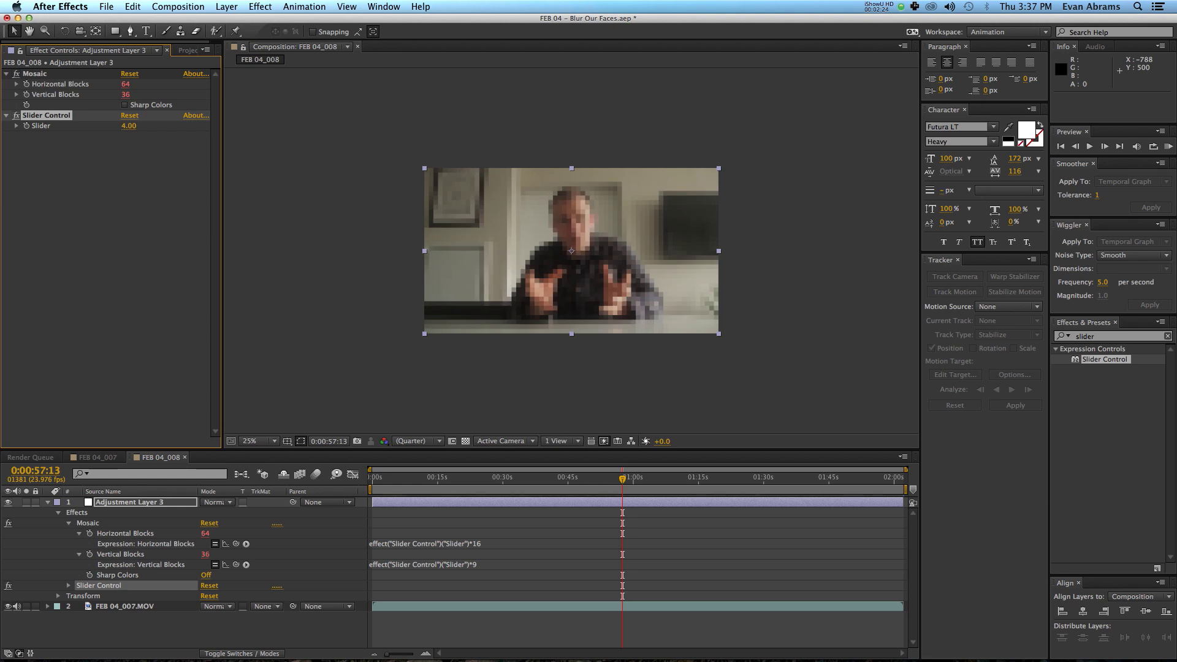
key(period)
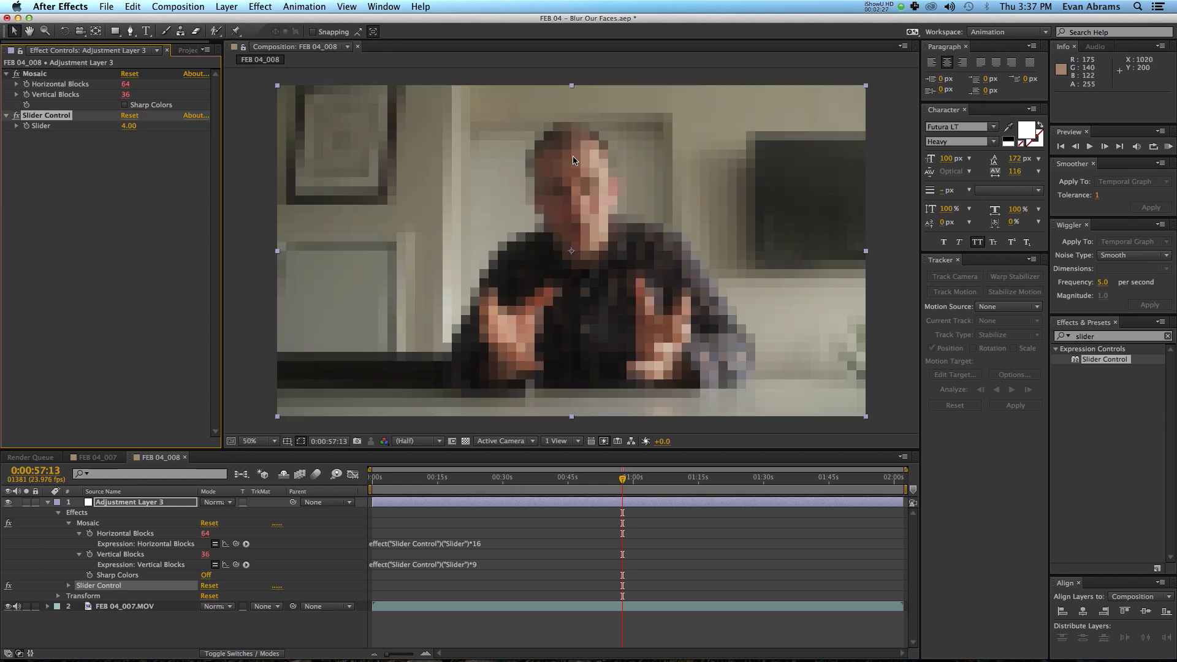
Collapse the Mosaic and Slider Control effect properties on the adjustment layer.
click(128, 125)
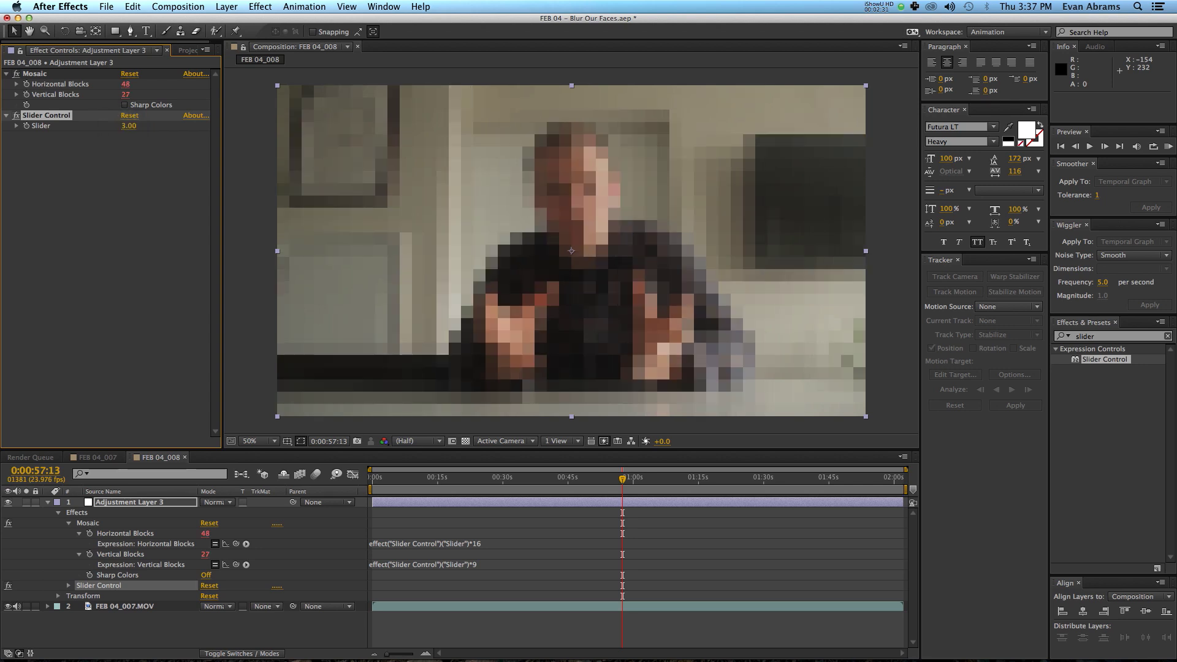
click(4, 76)
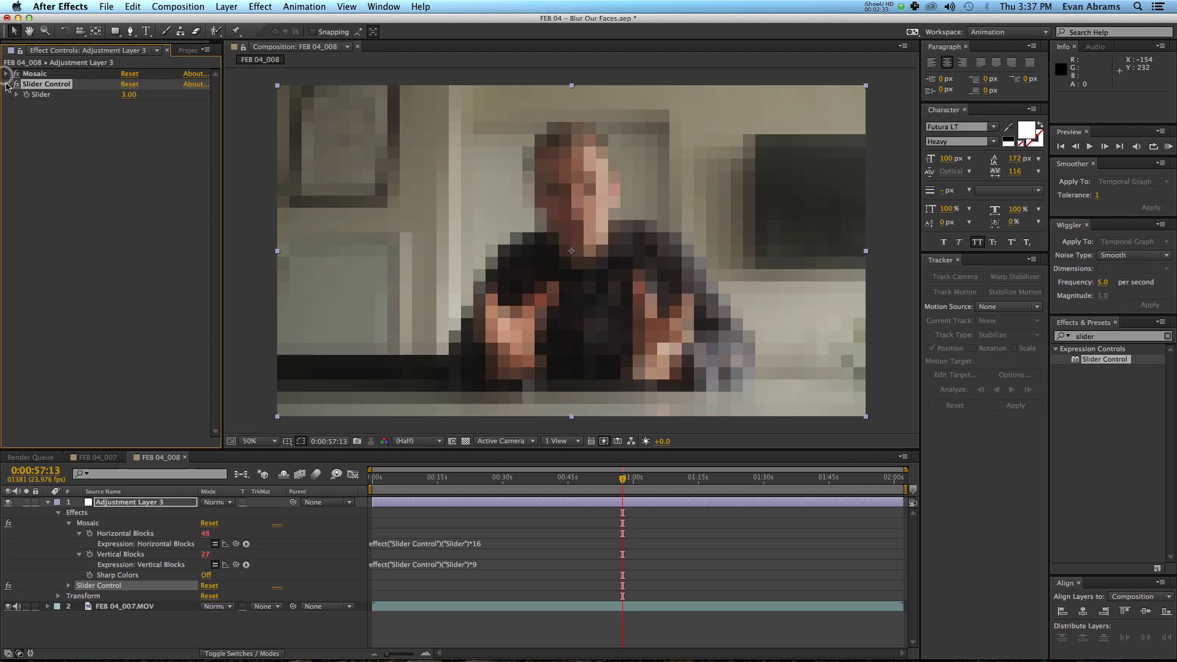
click(5, 83)
click(90, 146)
Add a Fill effect to Adjustment Layer 3 and set its colour to black.
click(1099, 334)
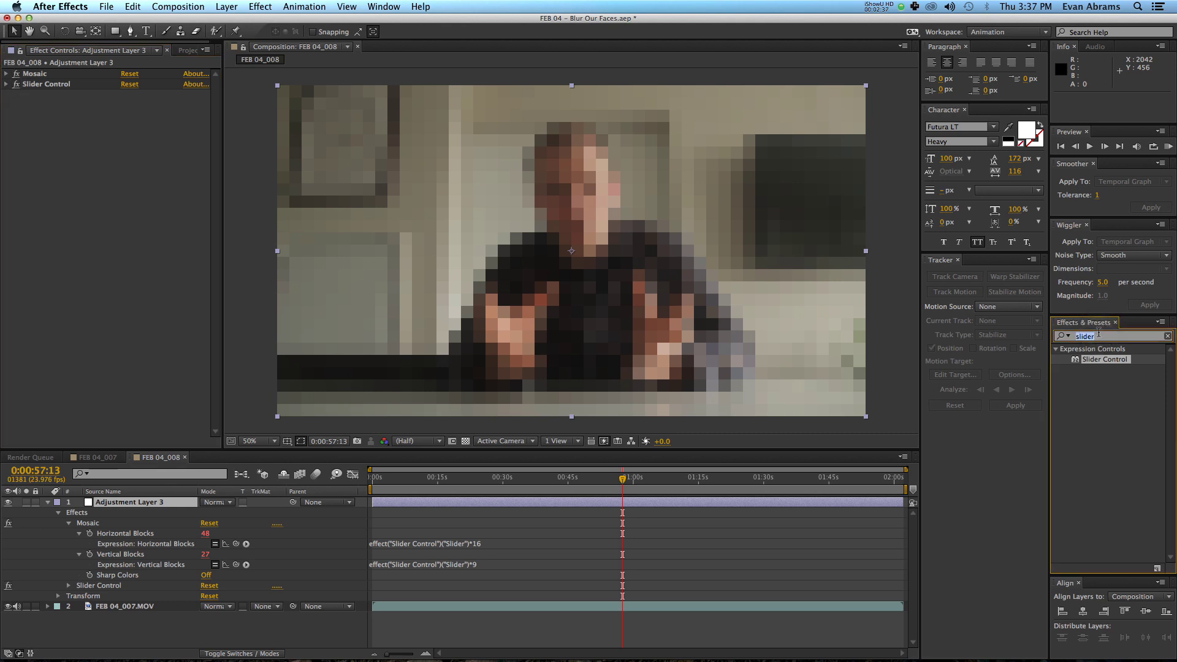
text(fil)
drag(1087, 463, 128, 187)
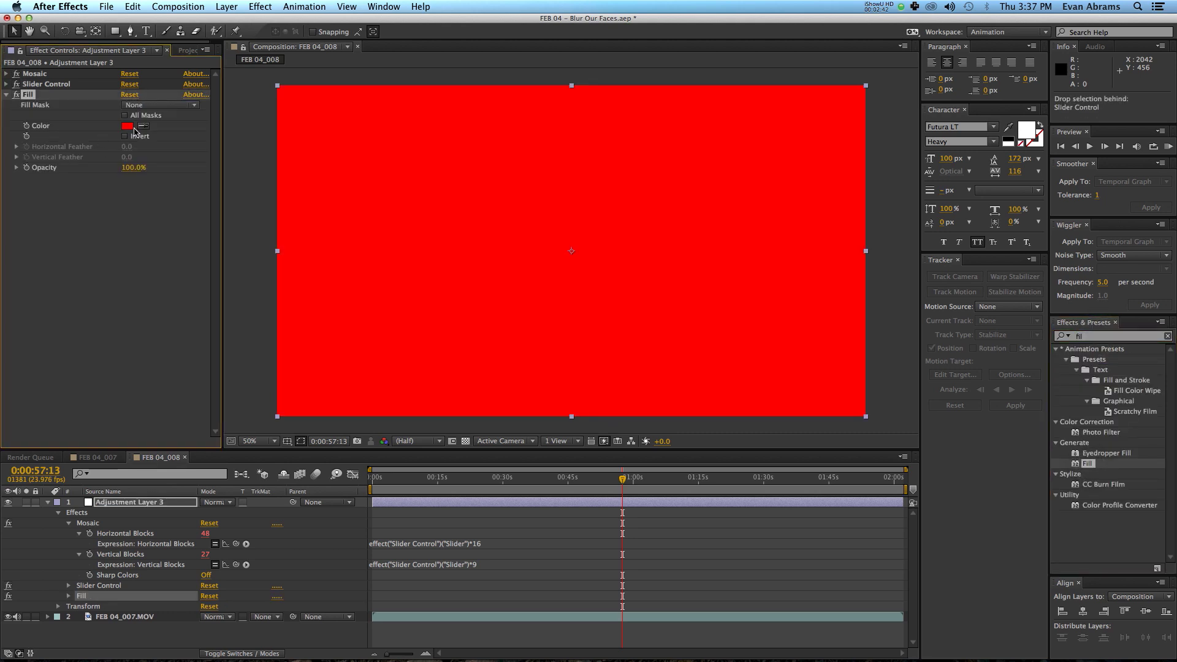
click(128, 126)
mouse_move(475, 363)
mouse_down()
mouse_move(384, 421)
mouse_move(287, 440)
mouse_up()
click(563, 280)
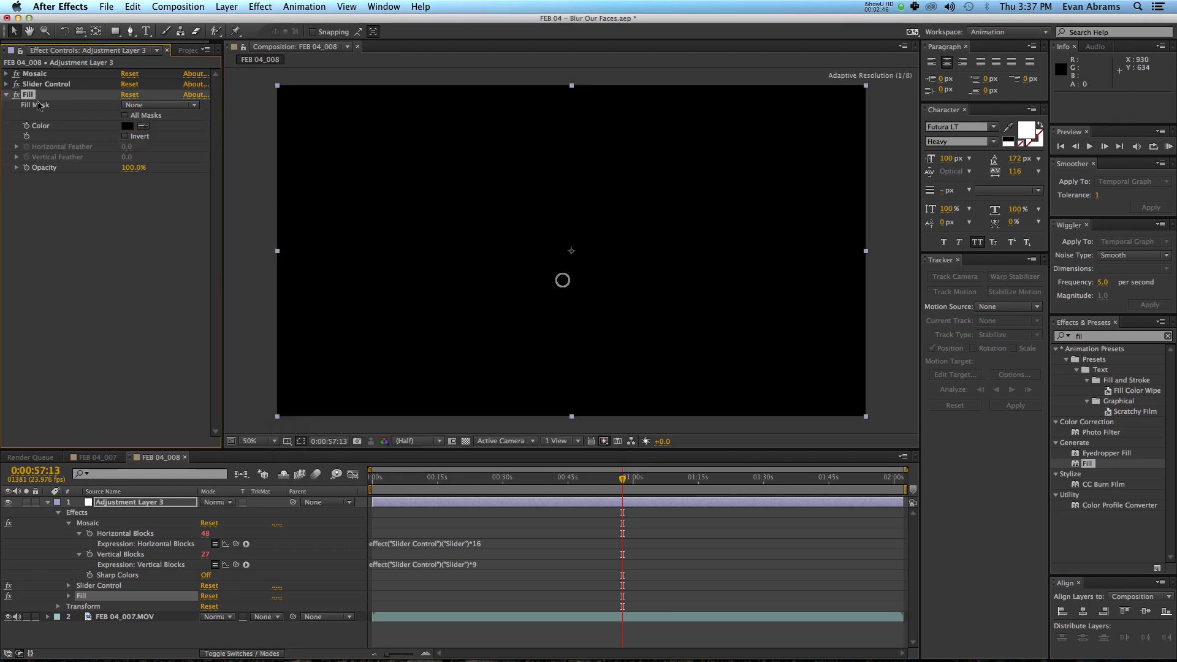
Disable the Fill effect and hide Adjustment Layer 3, keeping it selected.
click(16, 94)
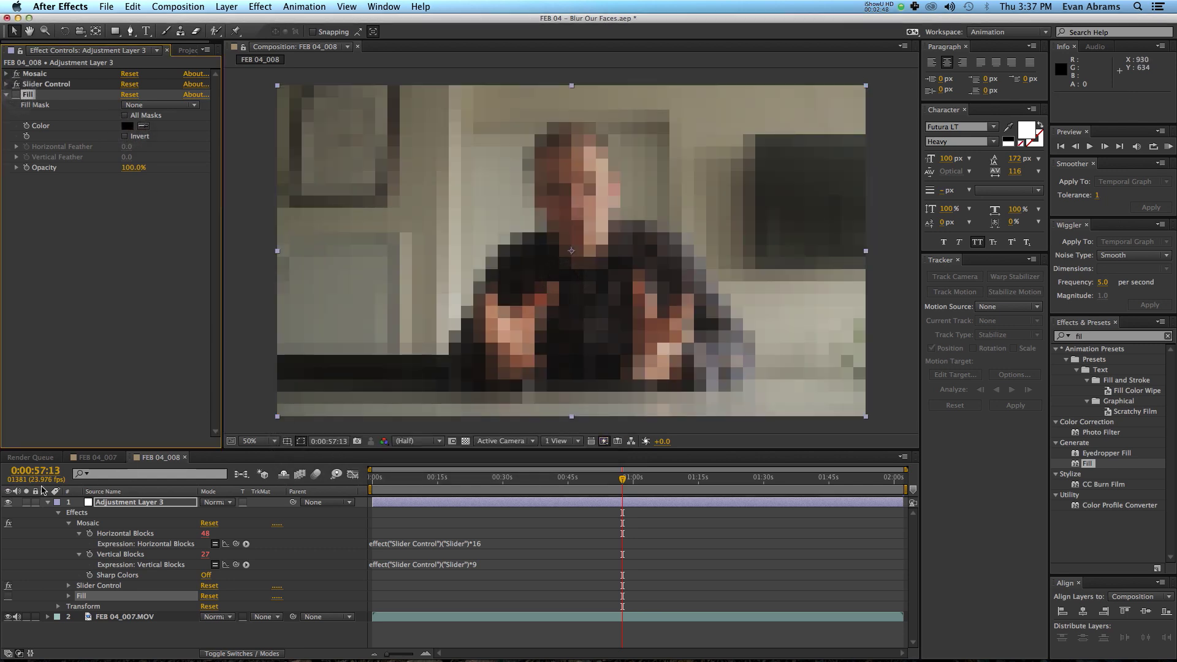
click(8, 502)
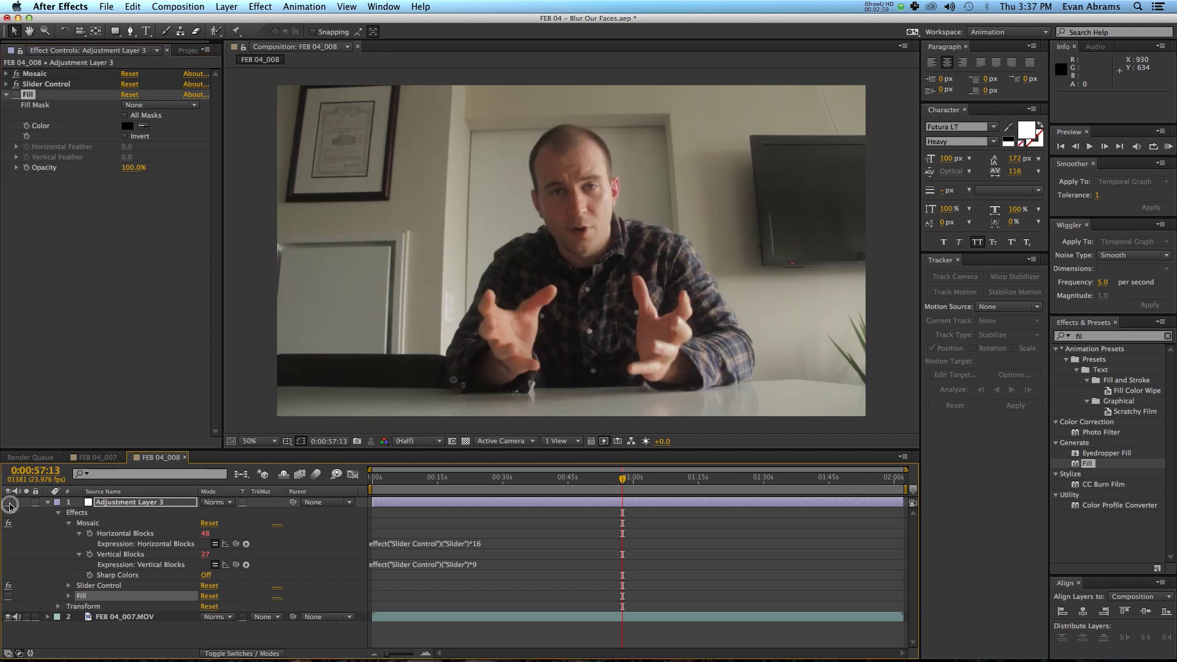
click(141, 507)
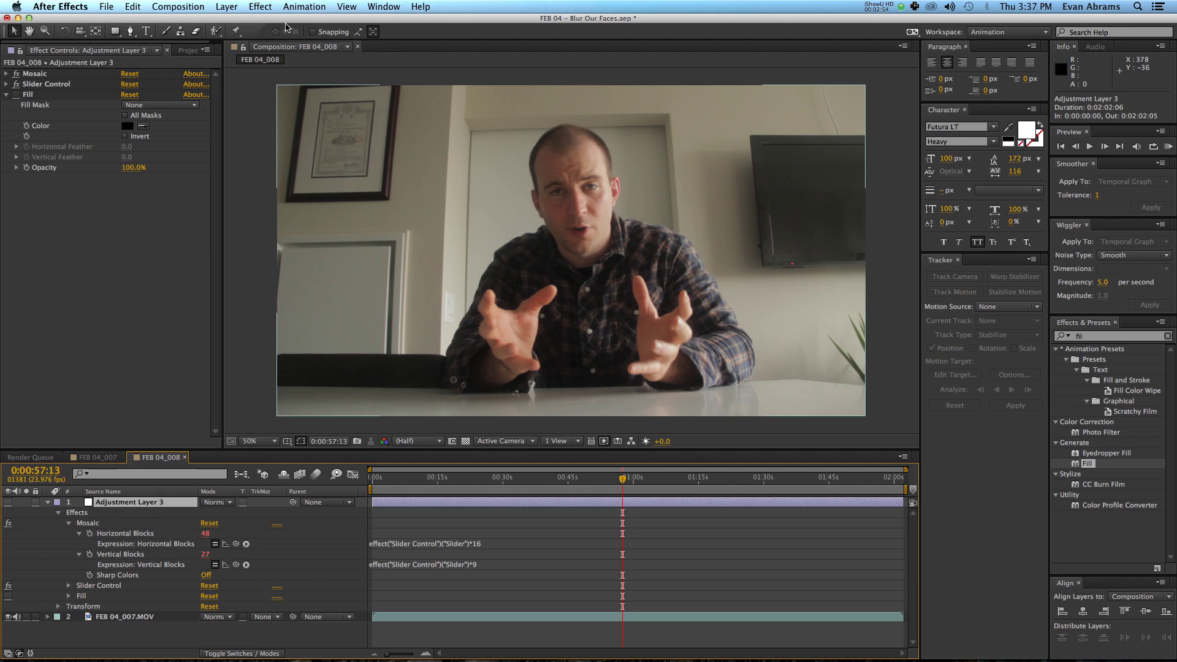
Draw an elliptical mask around the man's head with the Ellipse Tool.
click(129, 30)
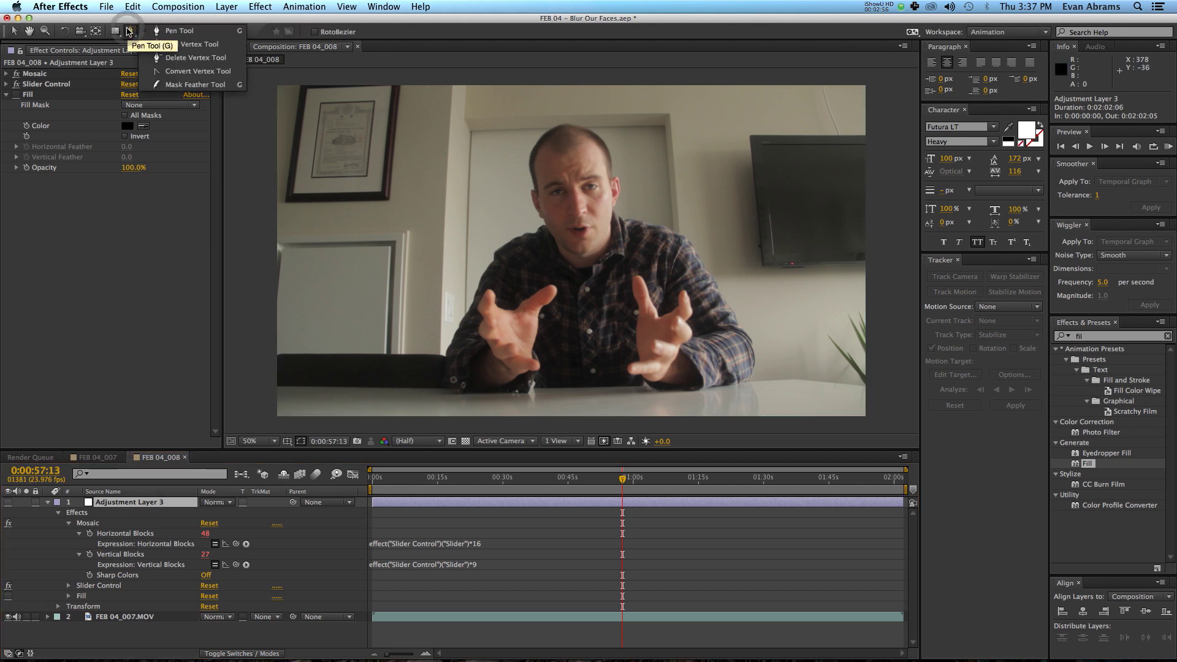
drag(114, 31, 158, 58)
mouse_move(530, 130)
mouse_down()
mouse_move(630, 228)
mouse_move(622, 253)
mouse_up()
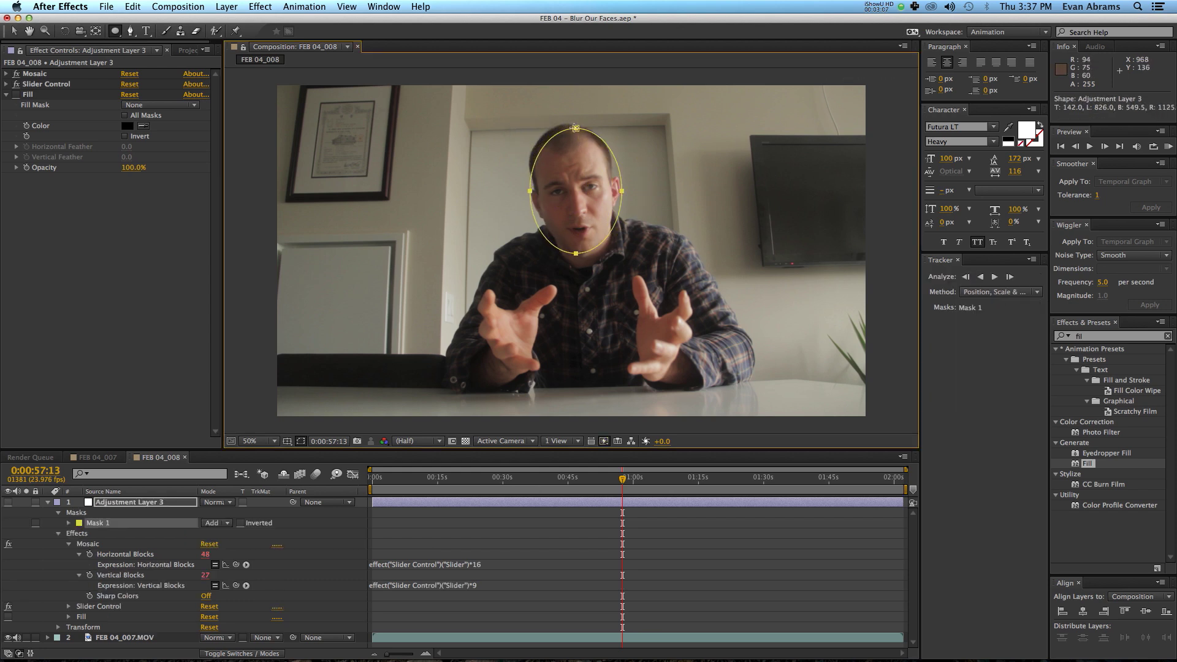
key(v)
Free-transform the ellipse slightly taller, wider to the left, and tilted about -8 degrees.
double_click(576, 128)
drag(576, 128, 576, 125)
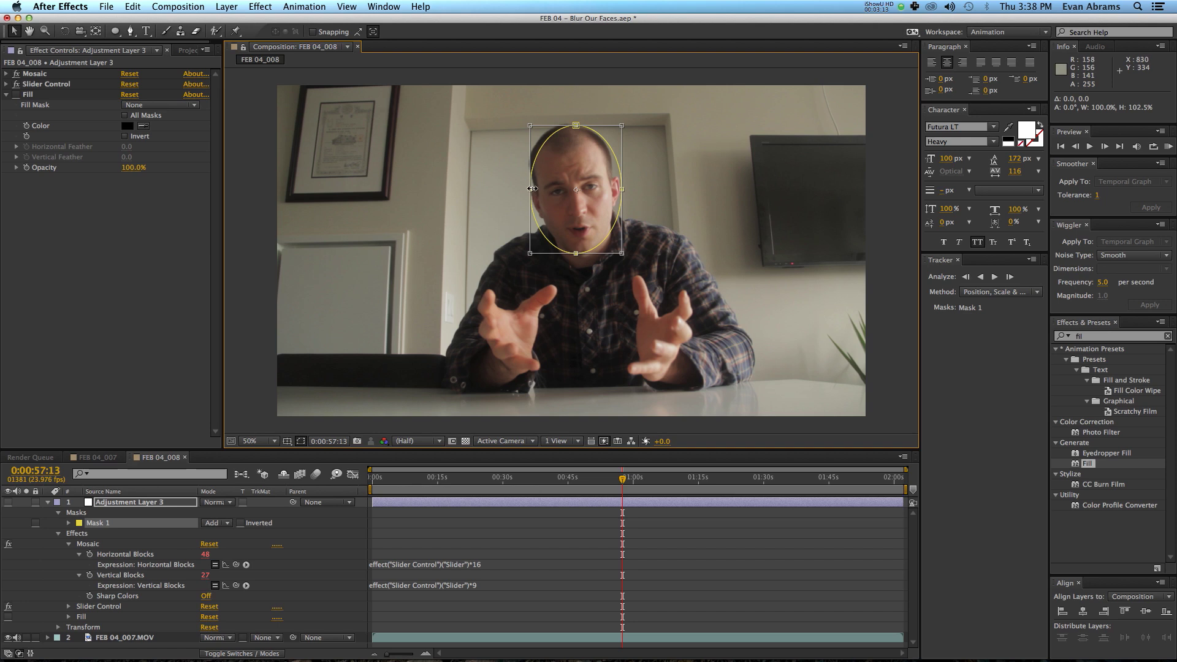
mouse_move(532, 189)
mouse_down()
mouse_move(512, 189)
mouse_move(522, 189)
mouse_up()
drag(638, 244, 610, 216)
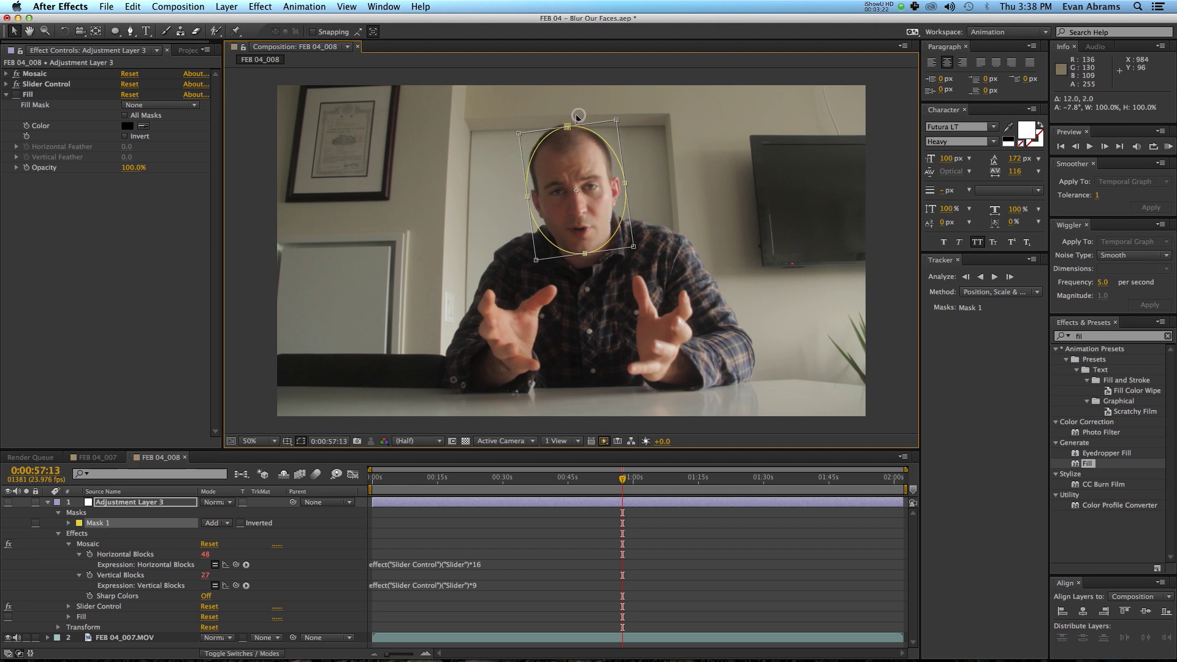
drag(573, 134, 571, 134)
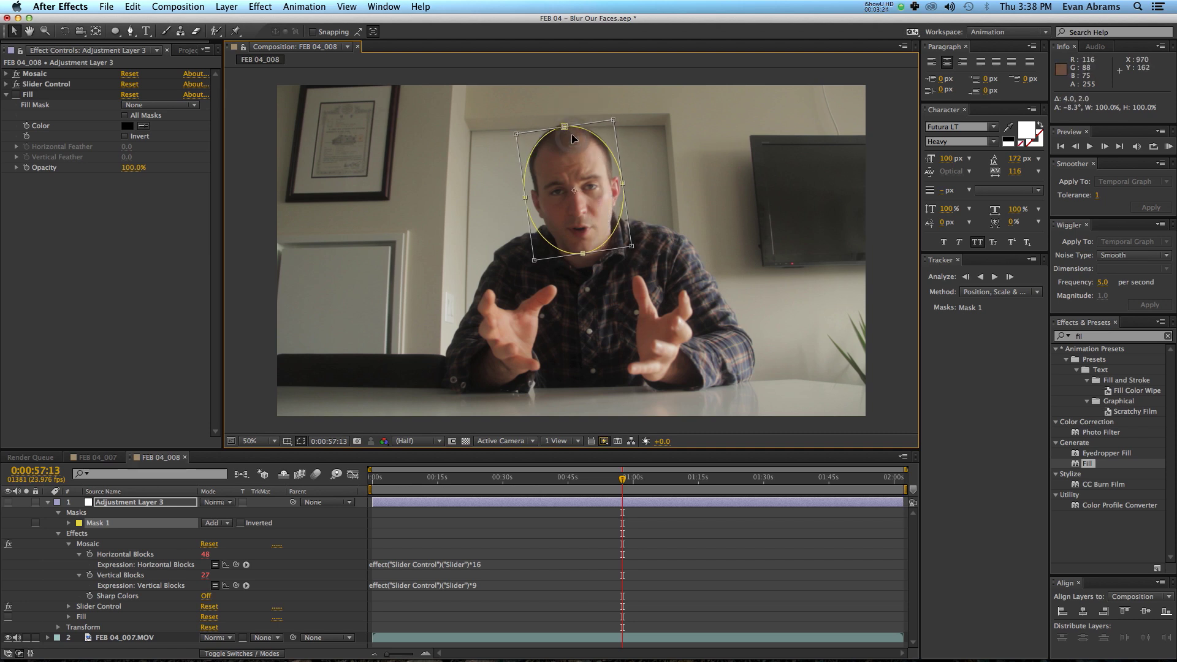
Turn Adjustment Layer 3 back on and pan the view so the whole face shows.
click(540, 546)
click(8, 501)
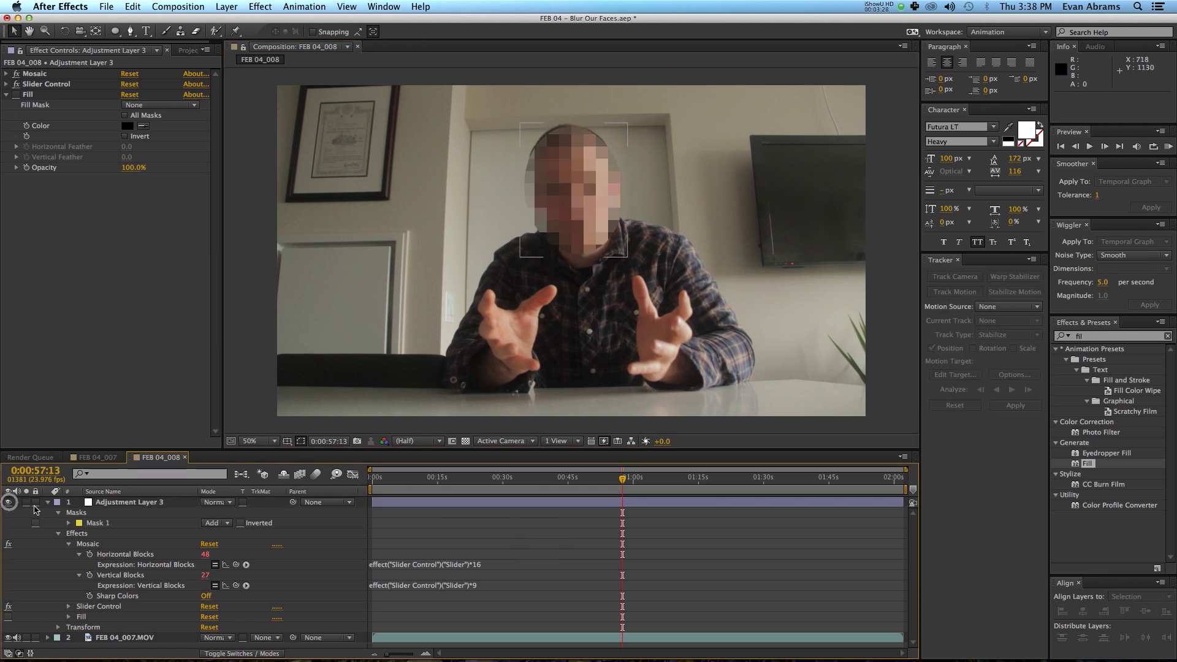
scroll(594, 226, up, 2)
key(h)
click(664, 161)
drag(666, 177, 670, 231)
key(v)
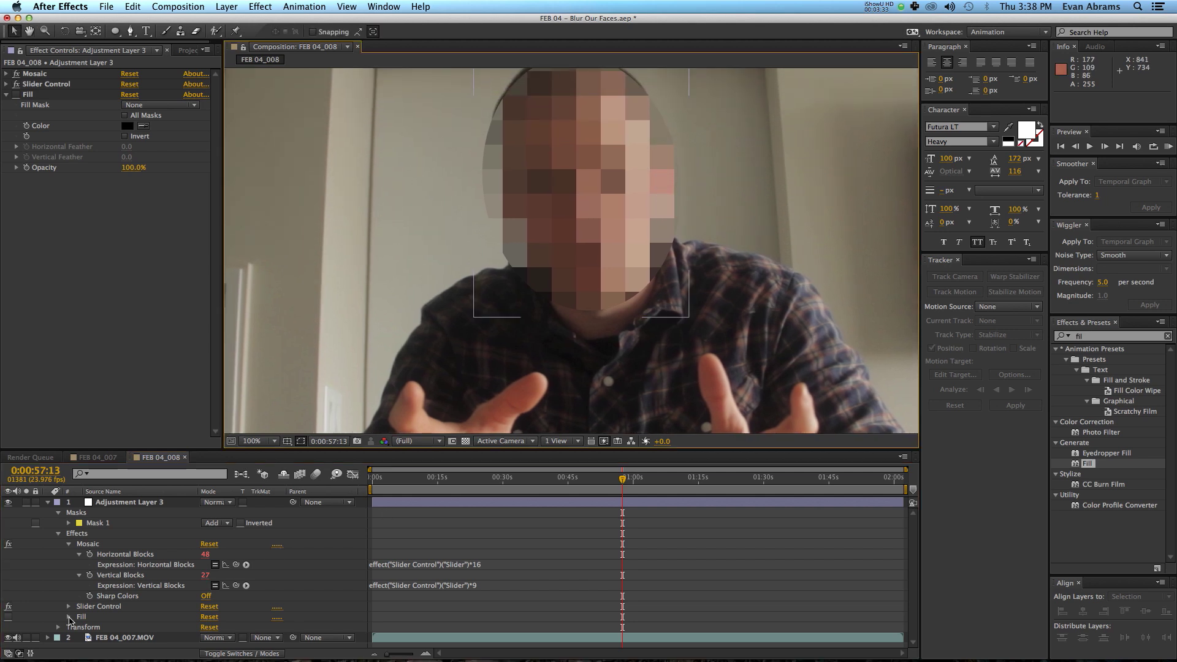
Expand Mask 1 and set its Mask Feather to 50 pixels.
click(66, 524)
drag(230, 543, 280, 538)
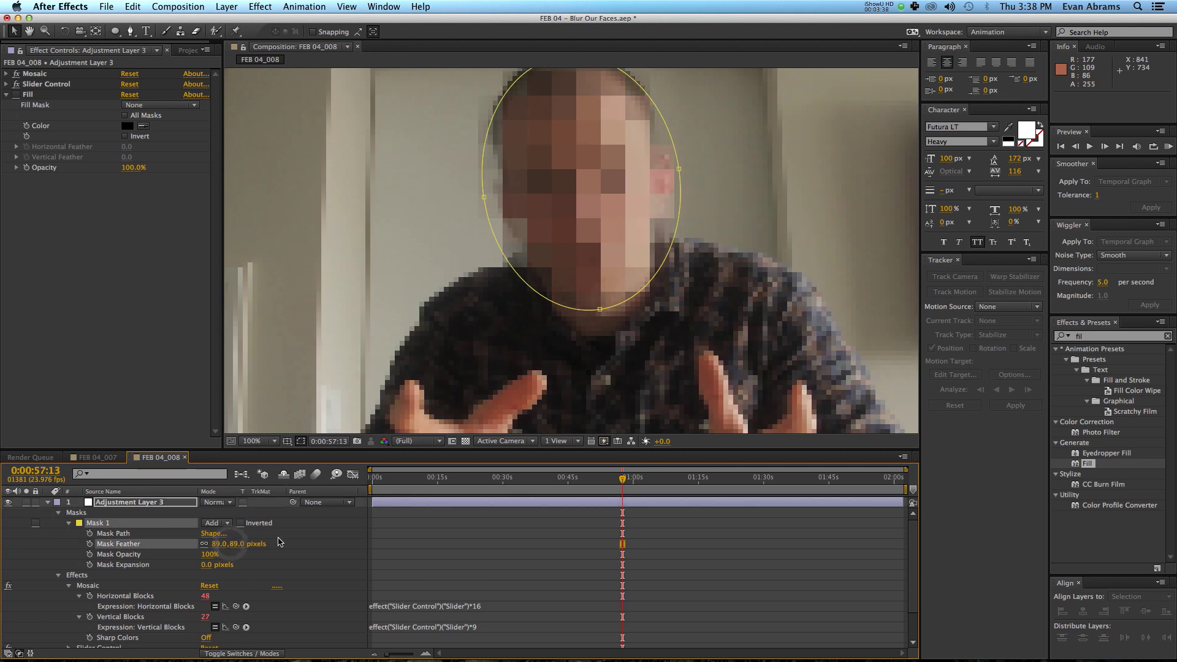
click(233, 544)
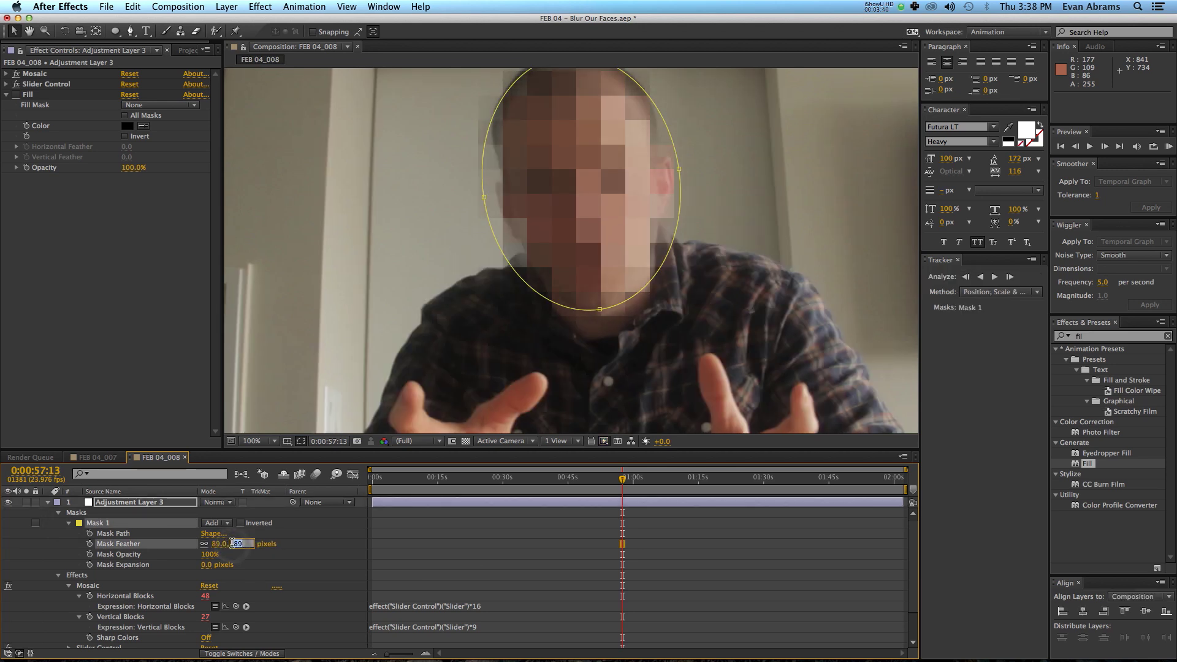
text(50)
key(Return)
click(360, 539)
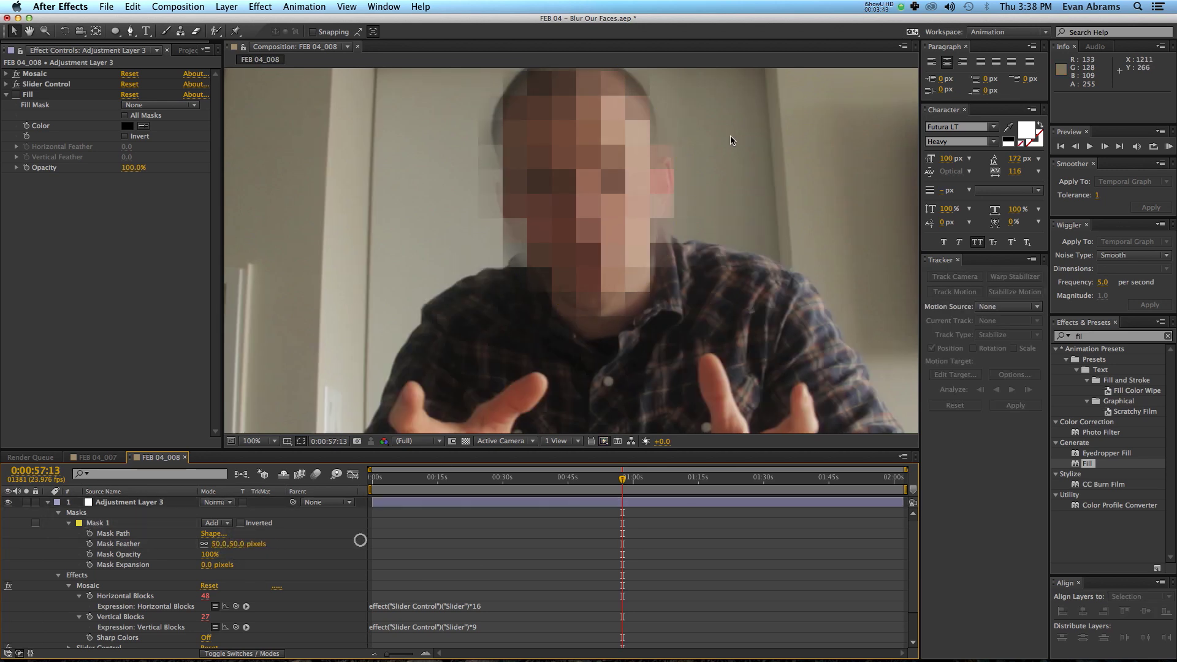
scroll(650, 94, up, 1)
scroll(650, 94, down, 4)
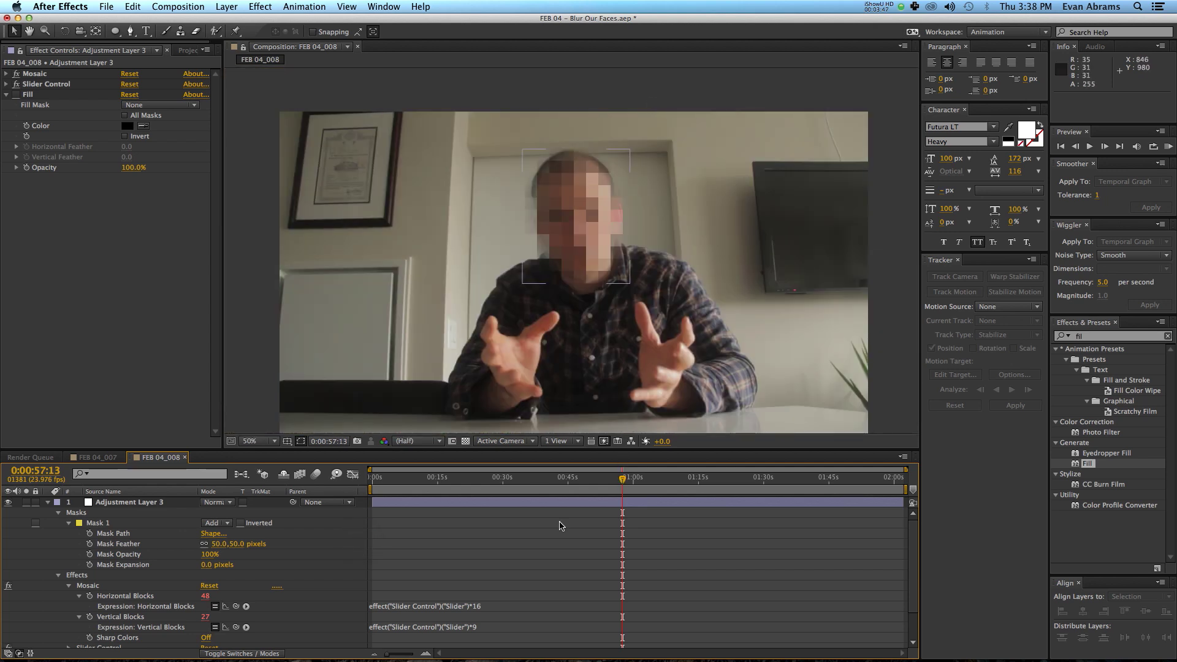
Apply Track Mask to Mask 1 and choose the Position, Scale & Rotation method.
click(556, 503)
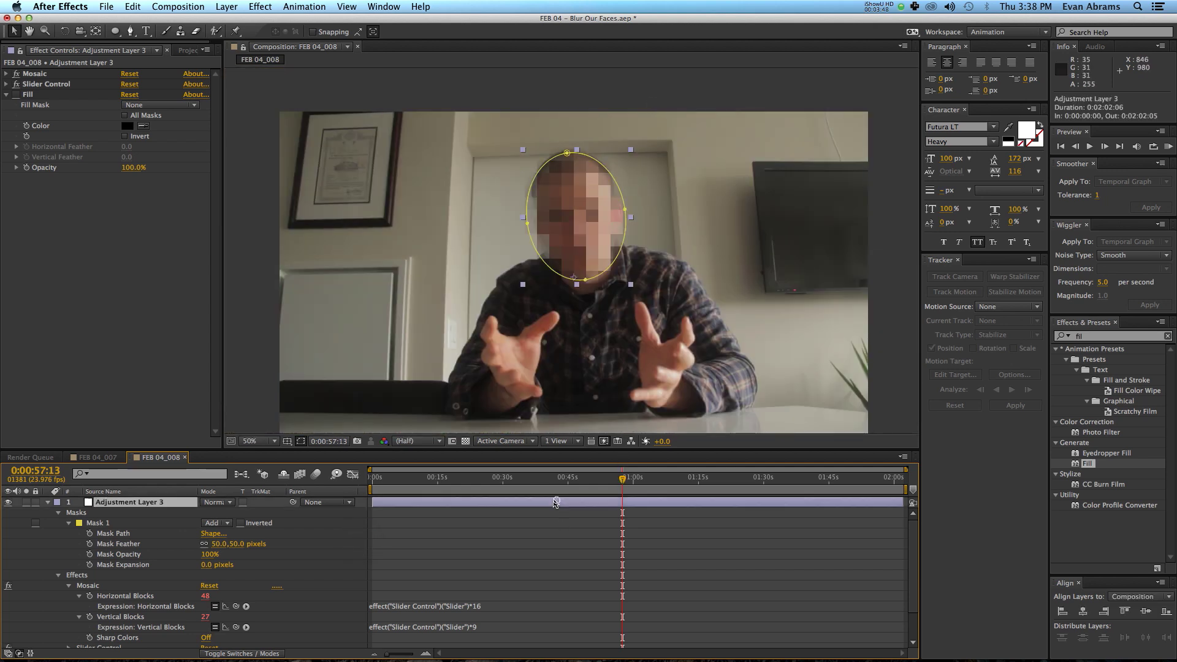
right_click(107, 527)
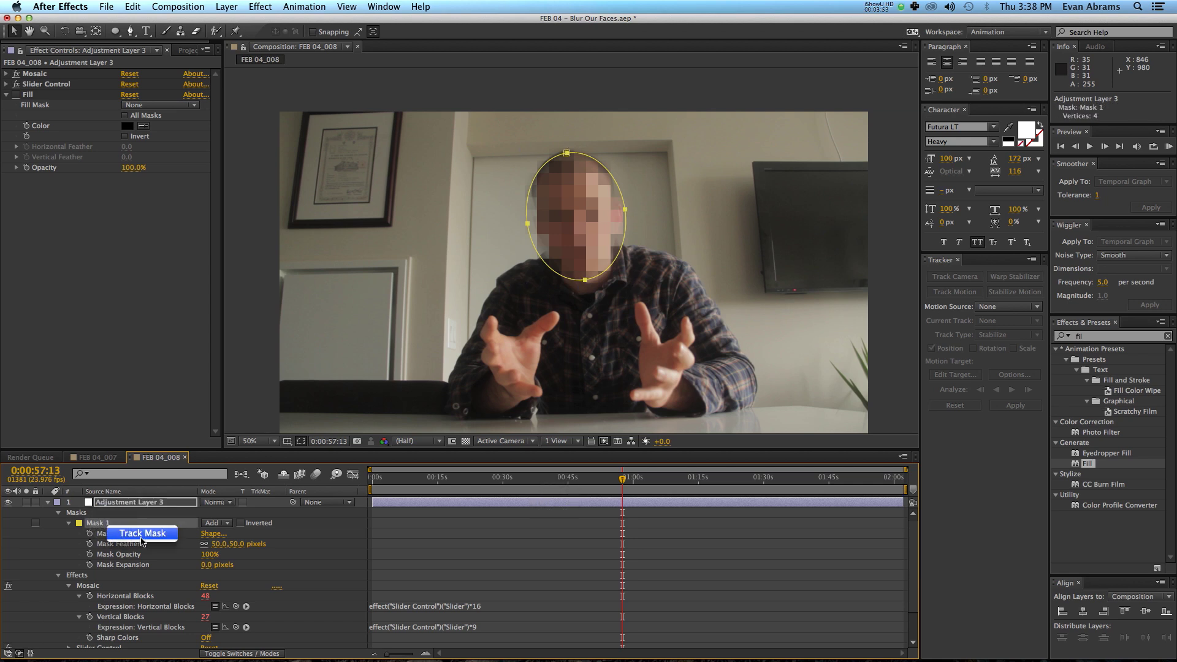
click(141, 537)
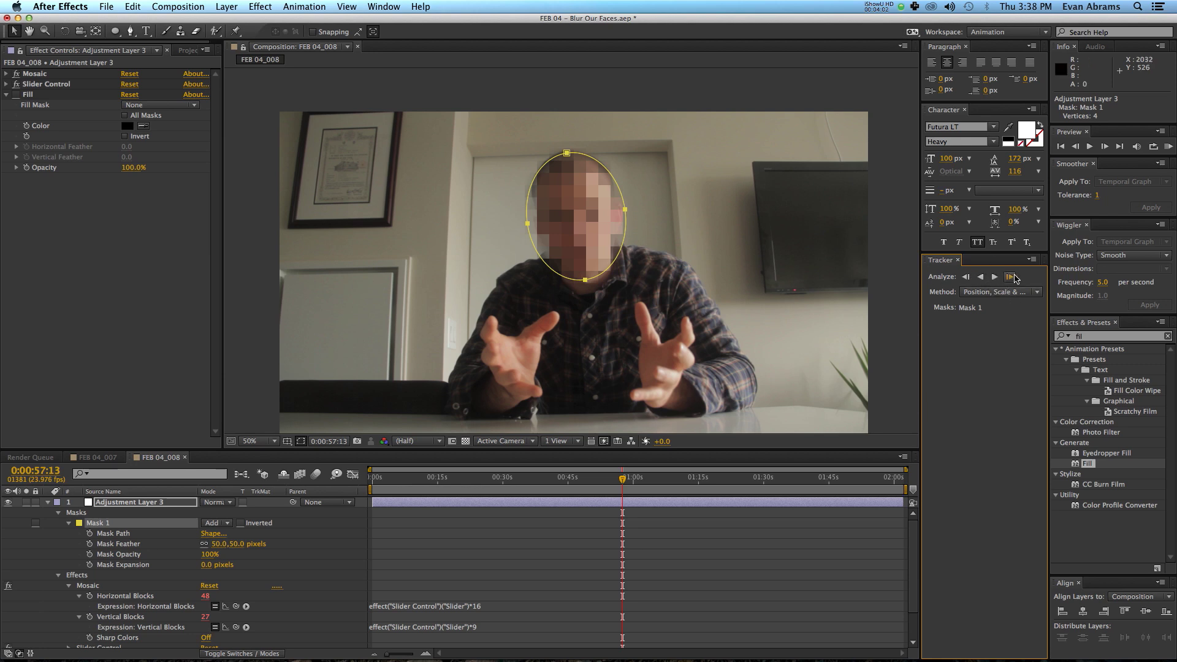
click(1038, 292)
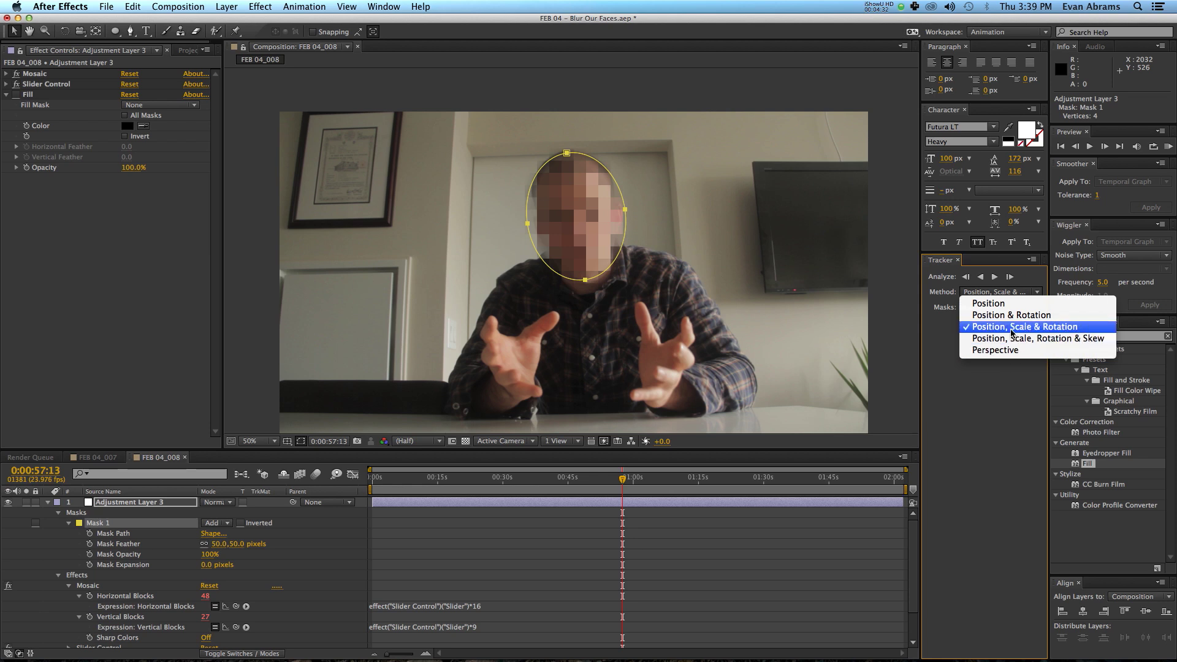
click(1042, 327)
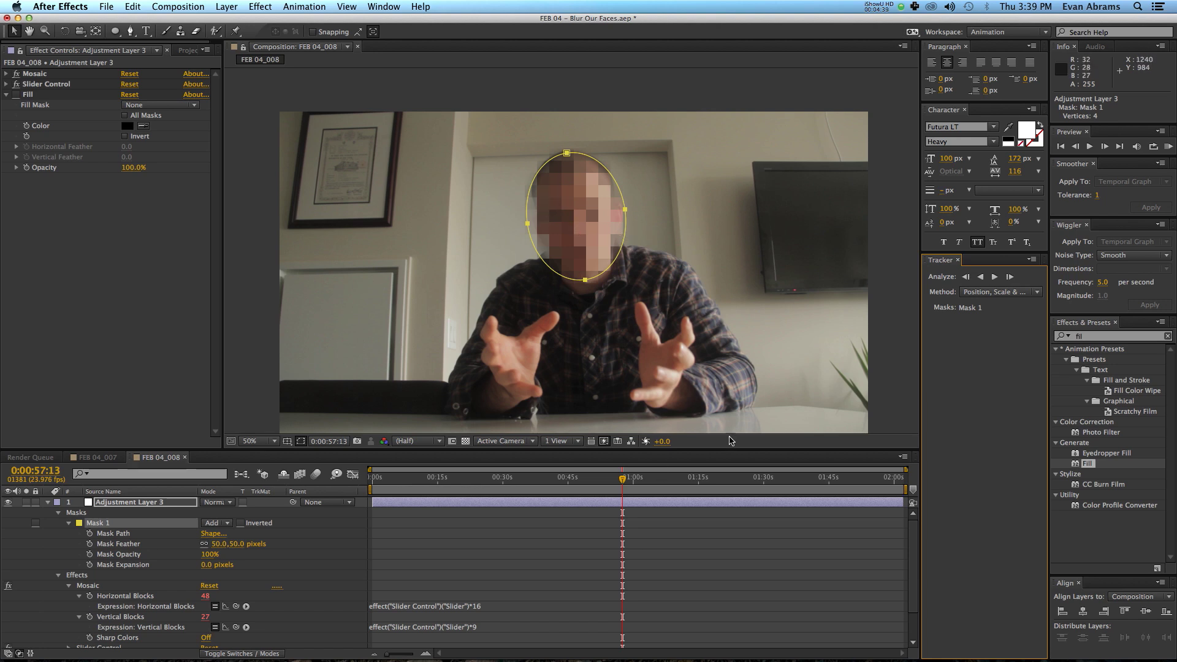
Analyze Mask 1 forward, stopping the track around 0:00:59:03.
click(993, 277)
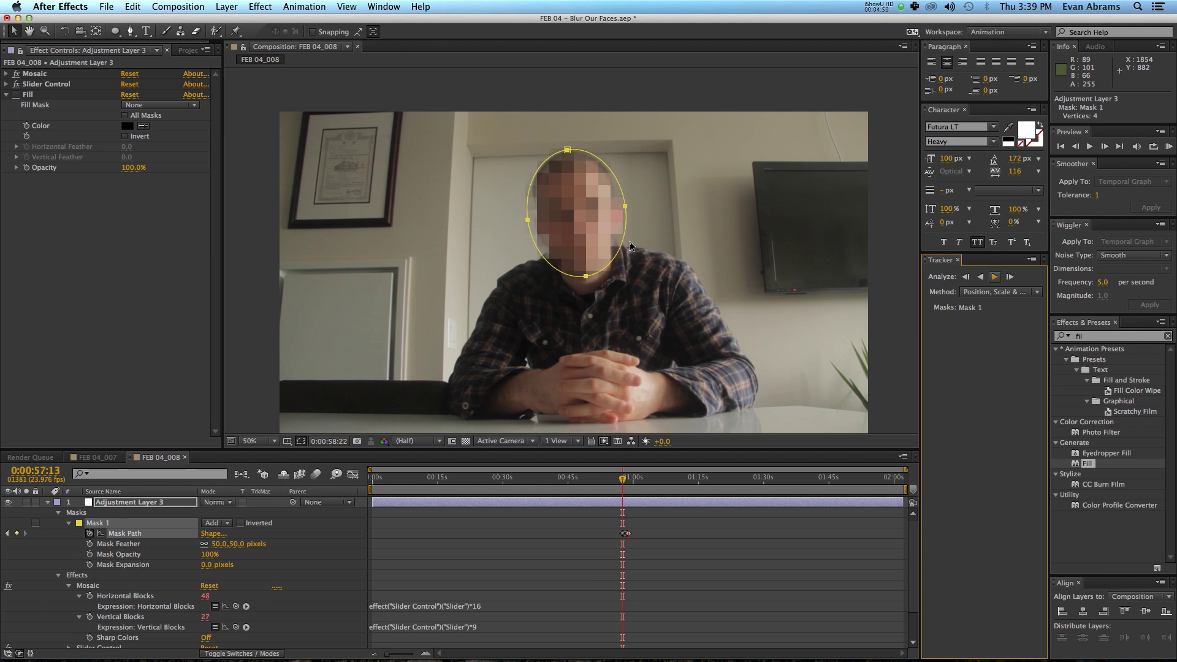
click(995, 277)
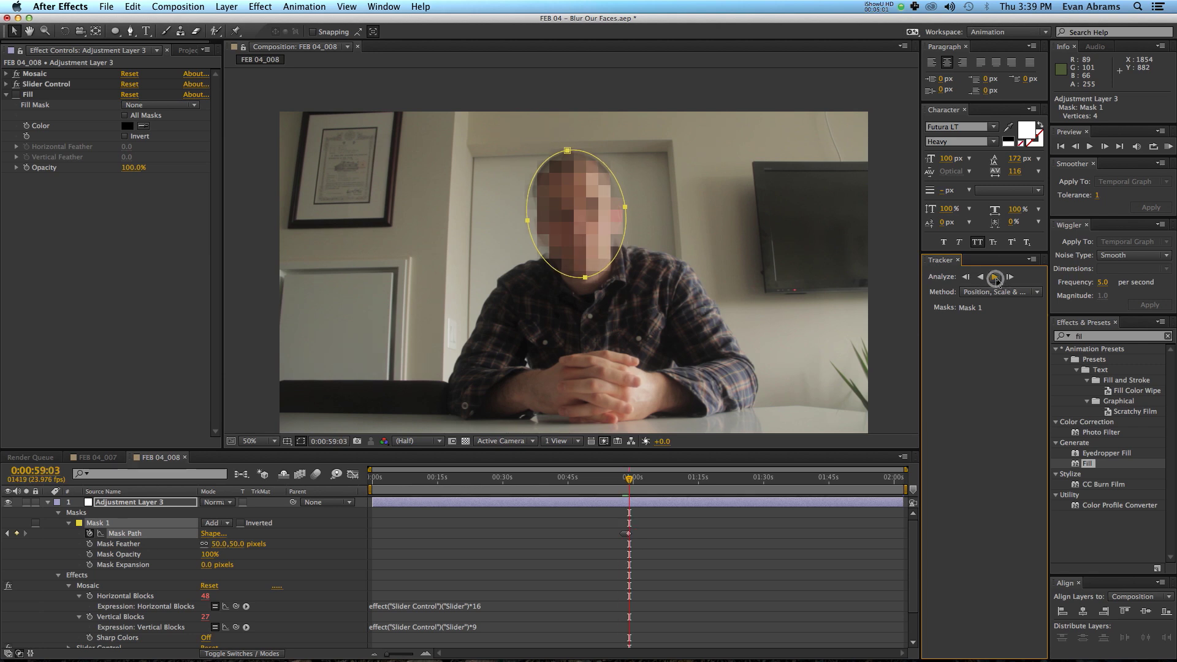
Zoom the timeline in and select the face mask's Mask Path keyframe at 58:14.
key(equal)
key(equal)
key(equal)
key(equal)
key(equal)
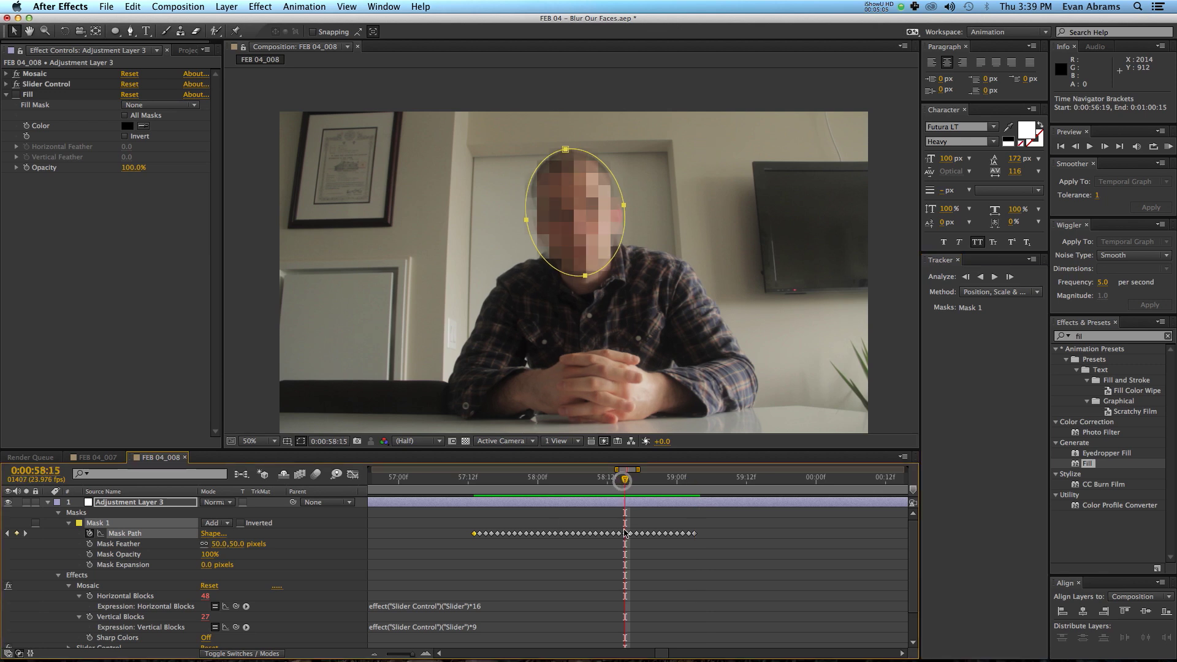
click(625, 533)
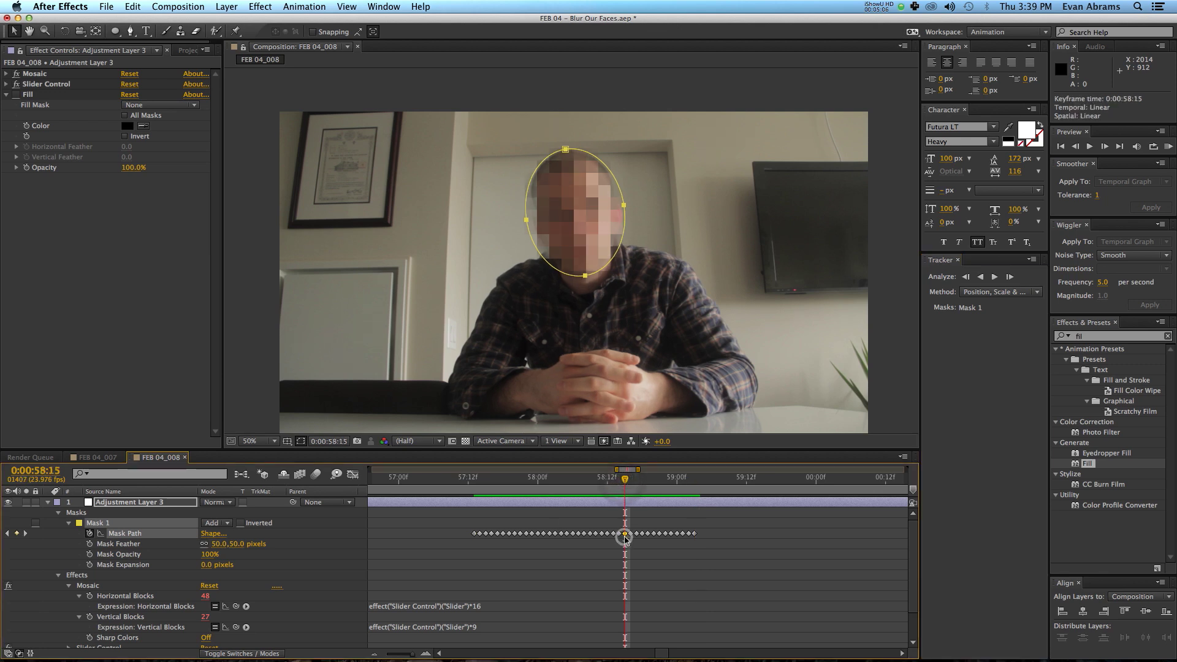
click(125, 533)
click(708, 530)
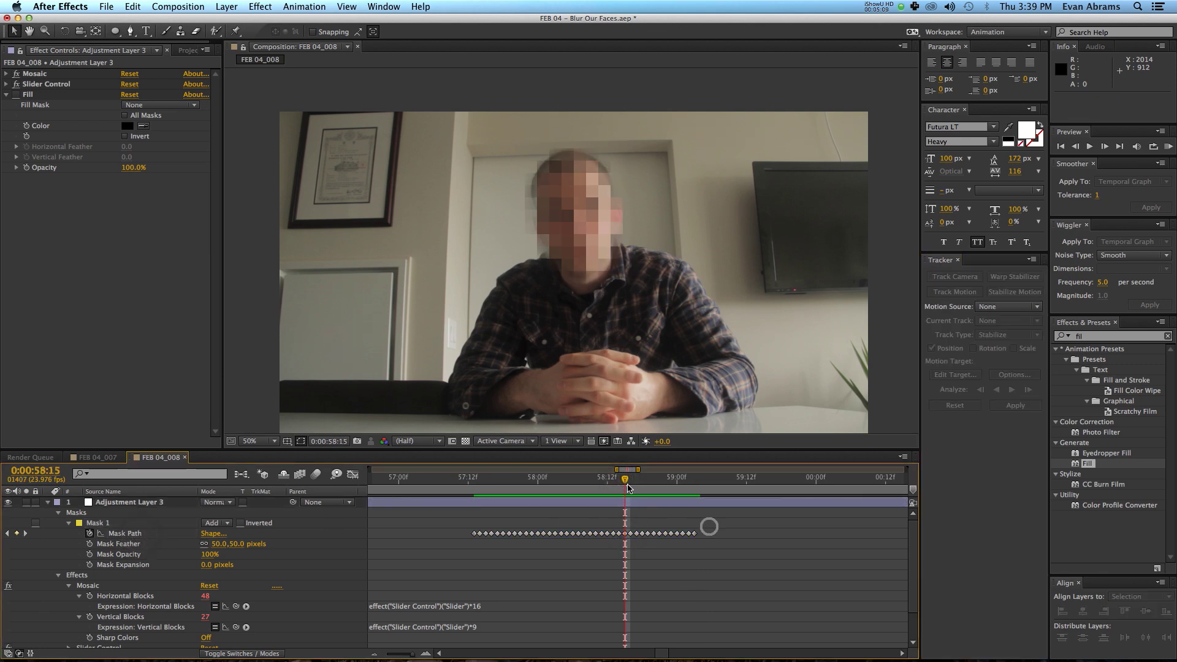
drag(623, 479, 619, 479)
click(619, 533)
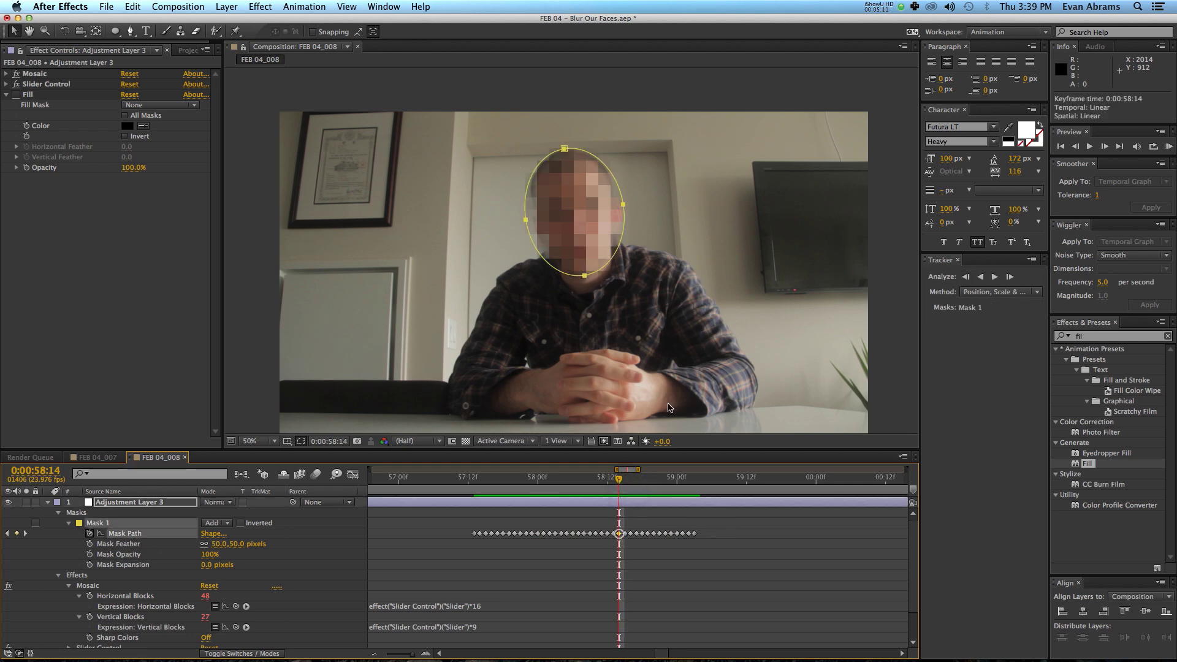
Rotate the ellipse mask about 2.5° clockwise, nudge it up-left, and check back to 58:12.
click(624, 207)
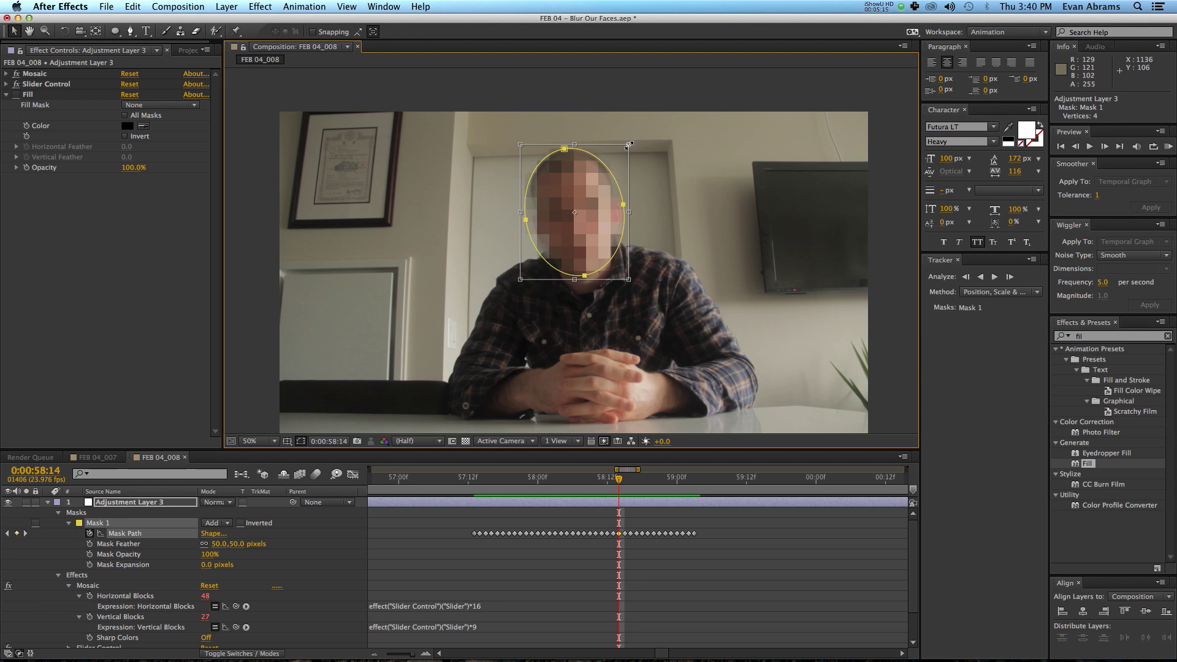
mouse_move(629, 144)
mouse_down()
mouse_move(638, 129)
mouse_move(640, 139)
mouse_up()
drag(580, 201, 578, 197)
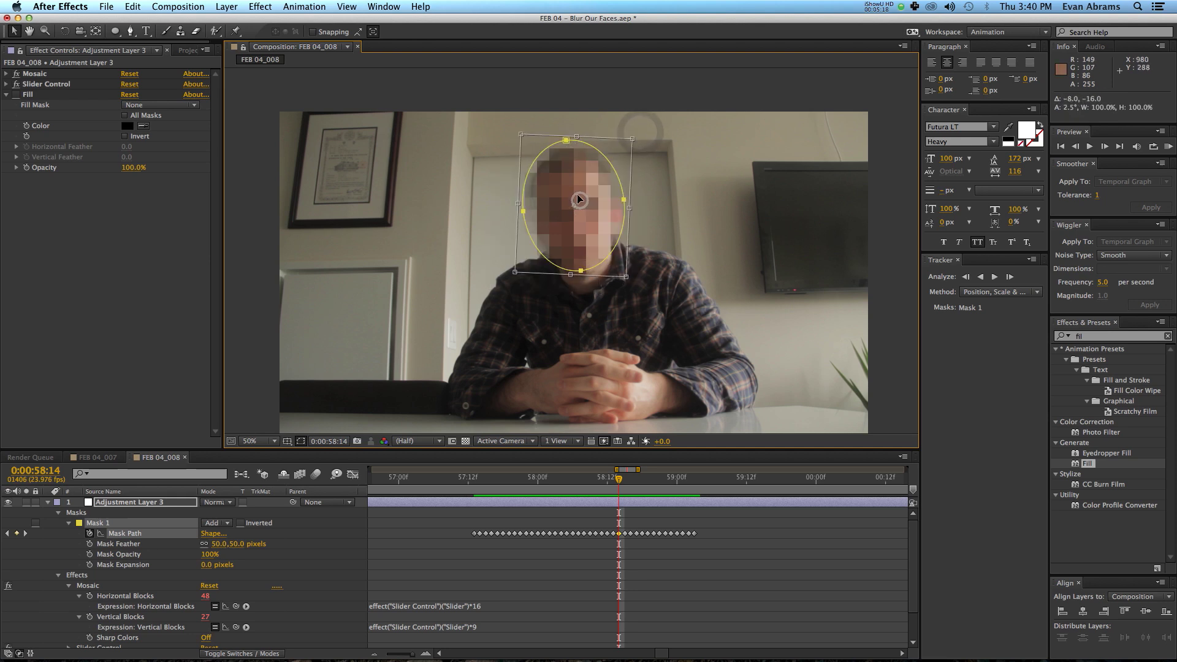
click(710, 522)
mouse_move(614, 479)
mouse_down()
mouse_move(603, 485)
mouse_move(668, 485)
mouse_move(619, 494)
mouse_up()
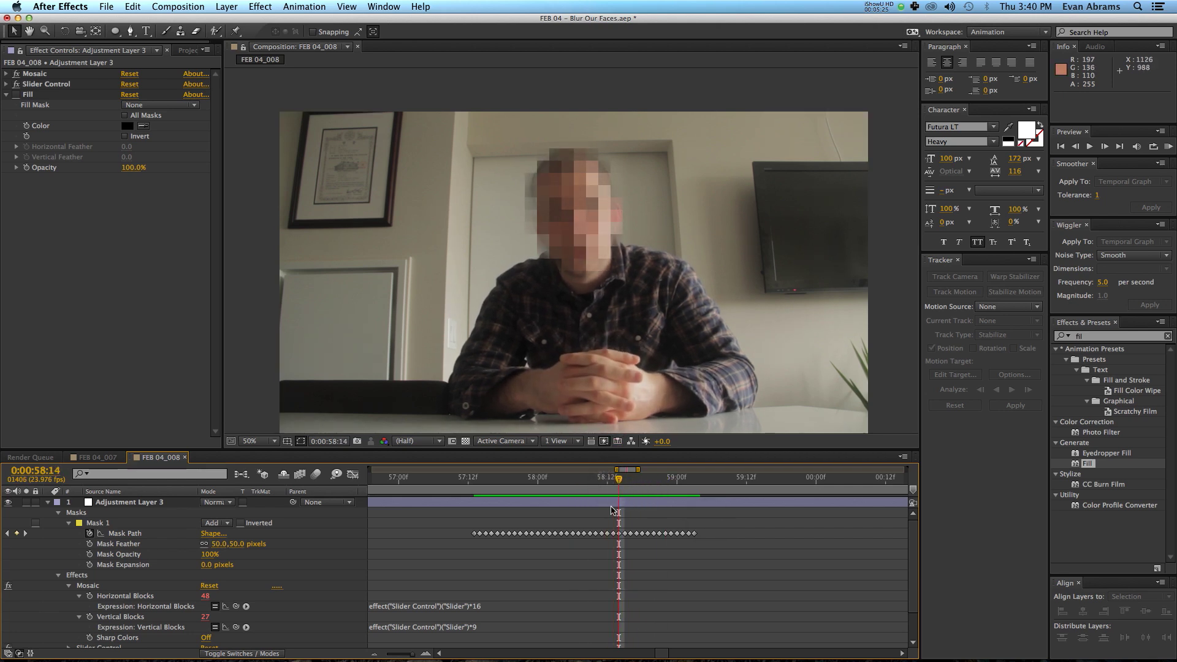
click(607, 477)
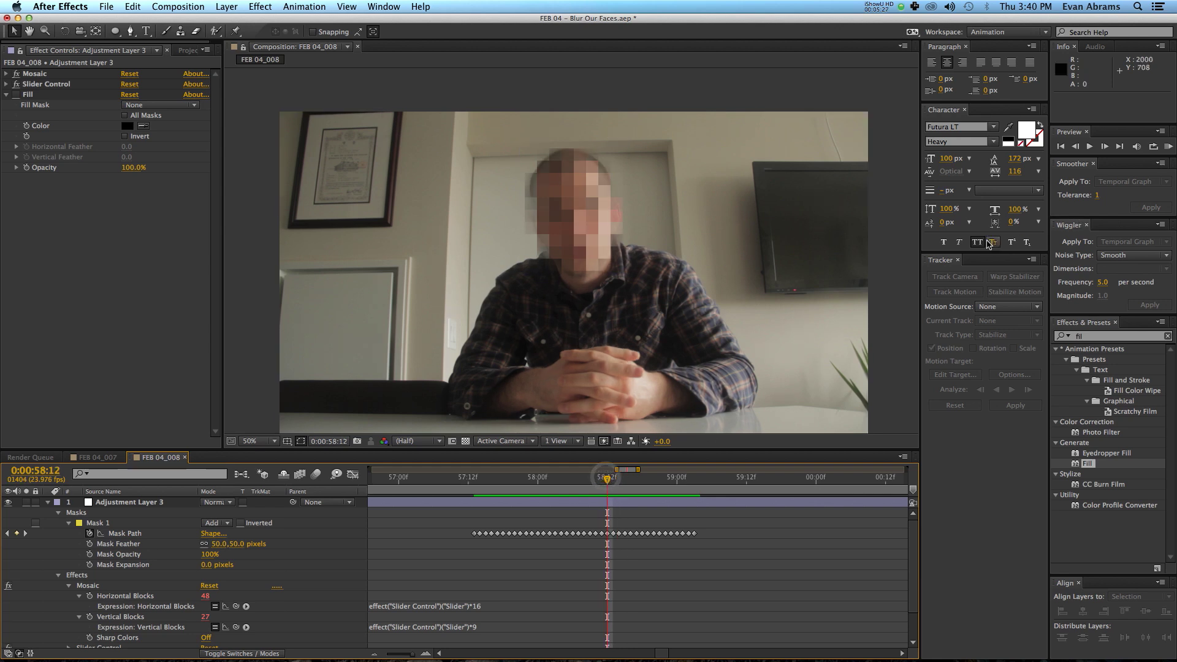
Track Mask 1 forward from 58:12, stopping at 59:06, then one more frame to 59:07.
click(138, 533)
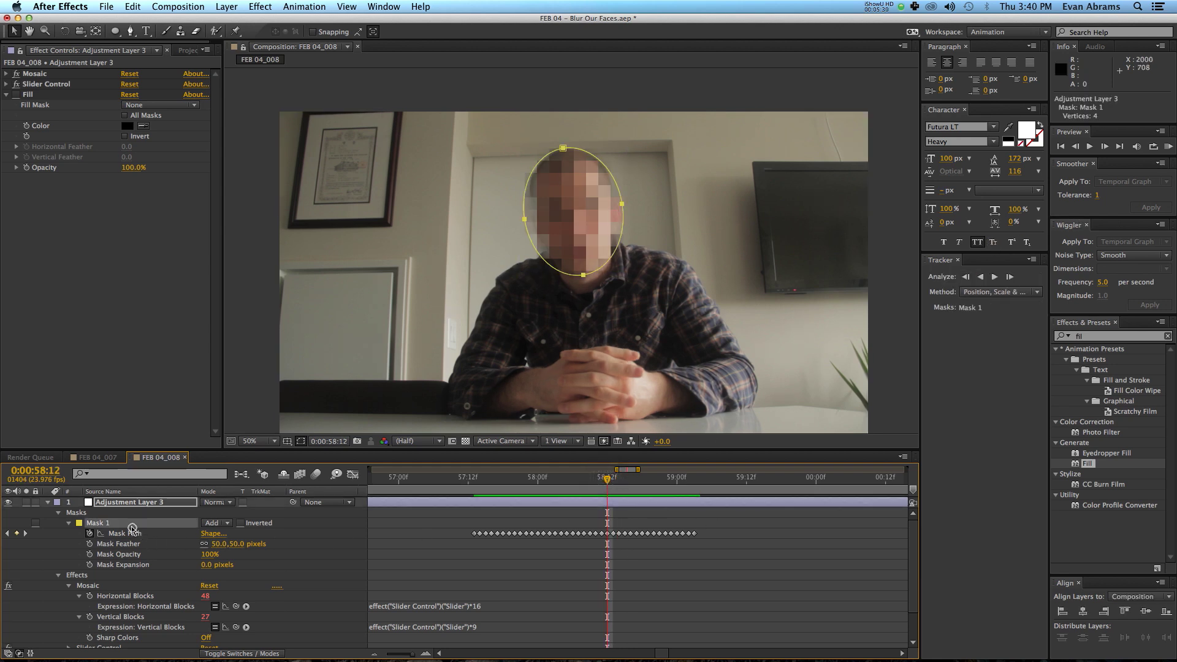
click(996, 277)
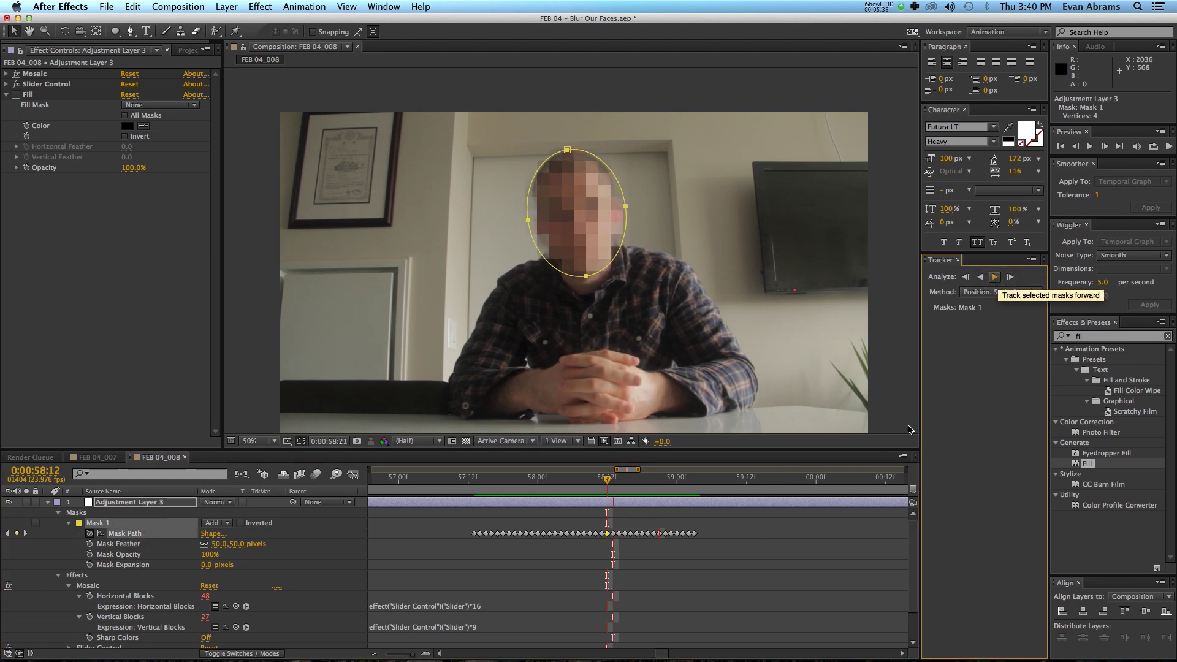
click(994, 278)
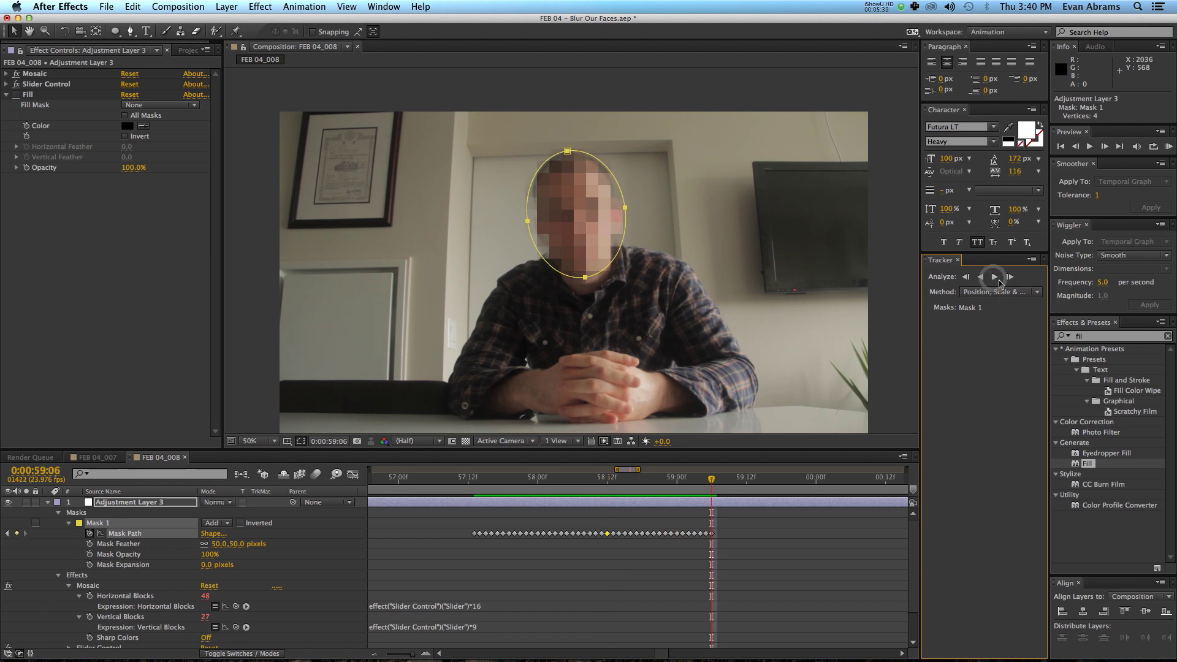
click(1009, 277)
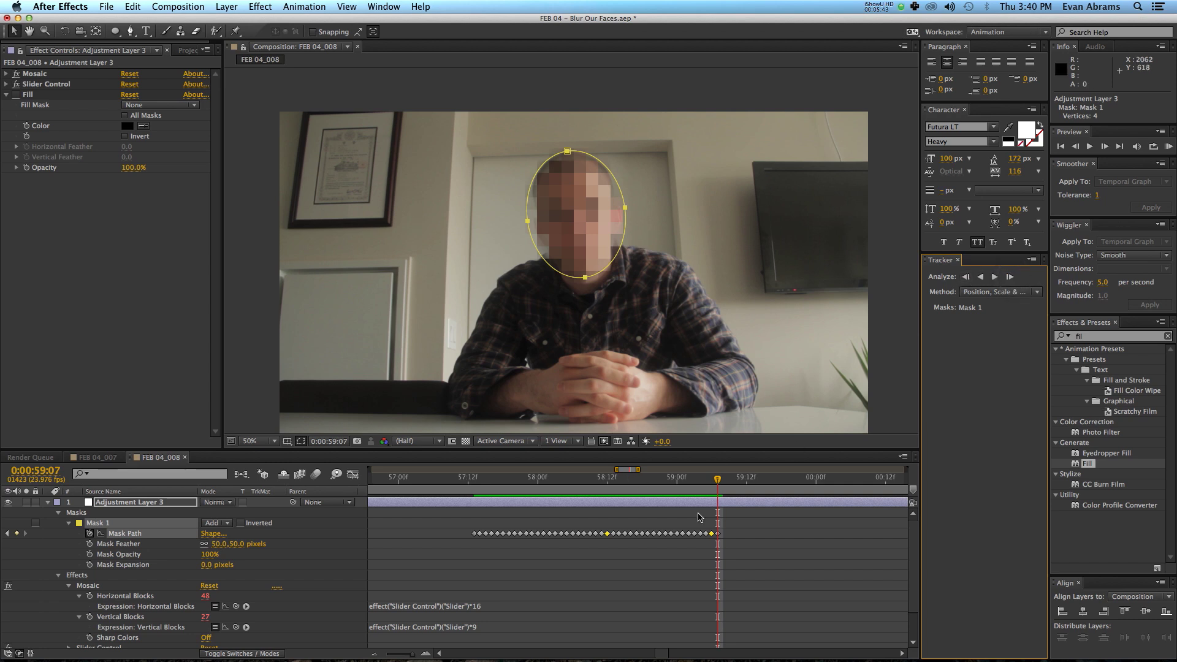
key(minus)
key(minus)
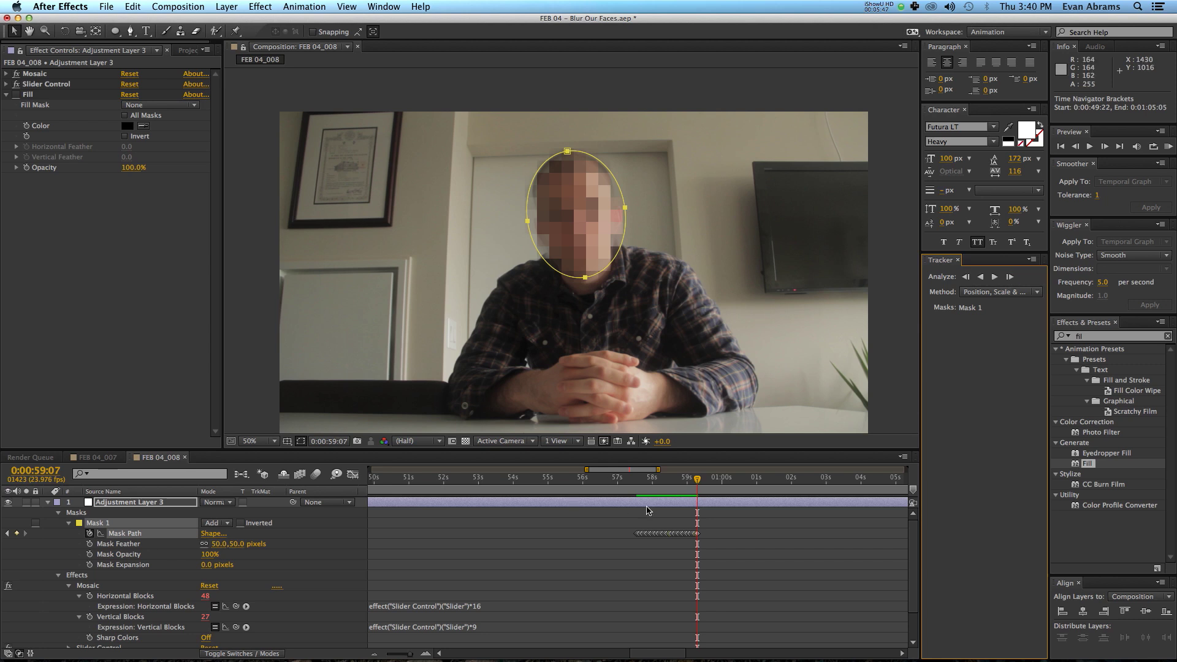
Move to 58:04, collapse Adjustment Layer 3, and reselect it to show its face mask.
scroll(602, 180, down, 1)
click(662, 491)
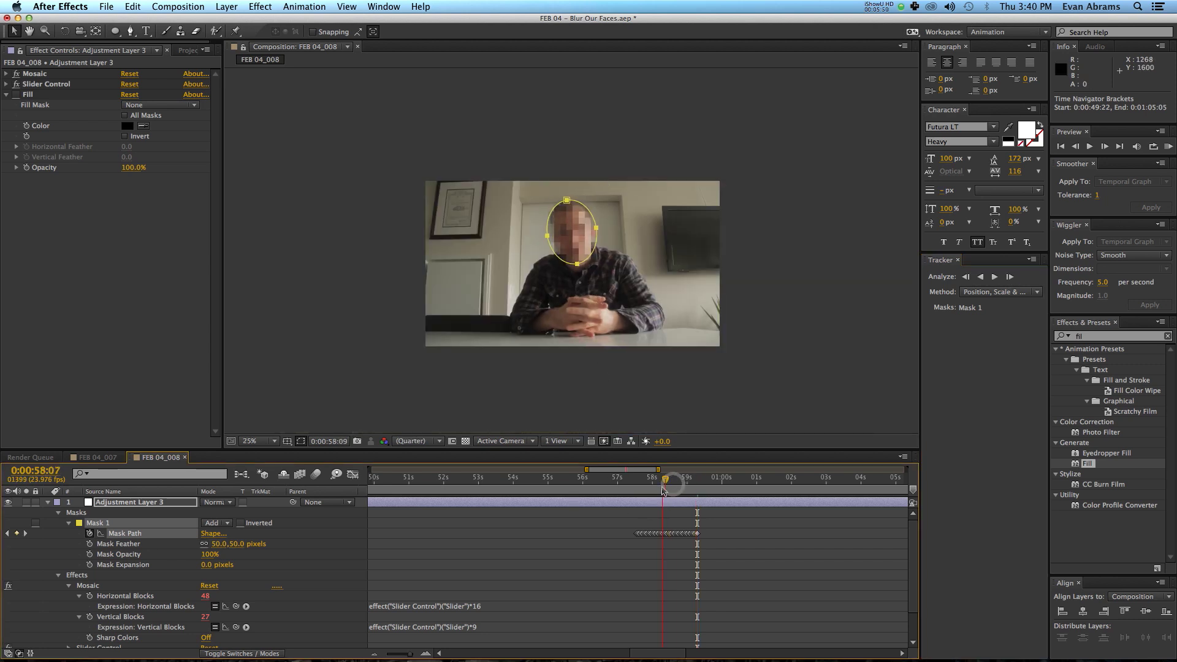
mouse_move(662, 490)
mouse_down()
mouse_move(674, 493)
mouse_move(658, 494)
mouse_up()
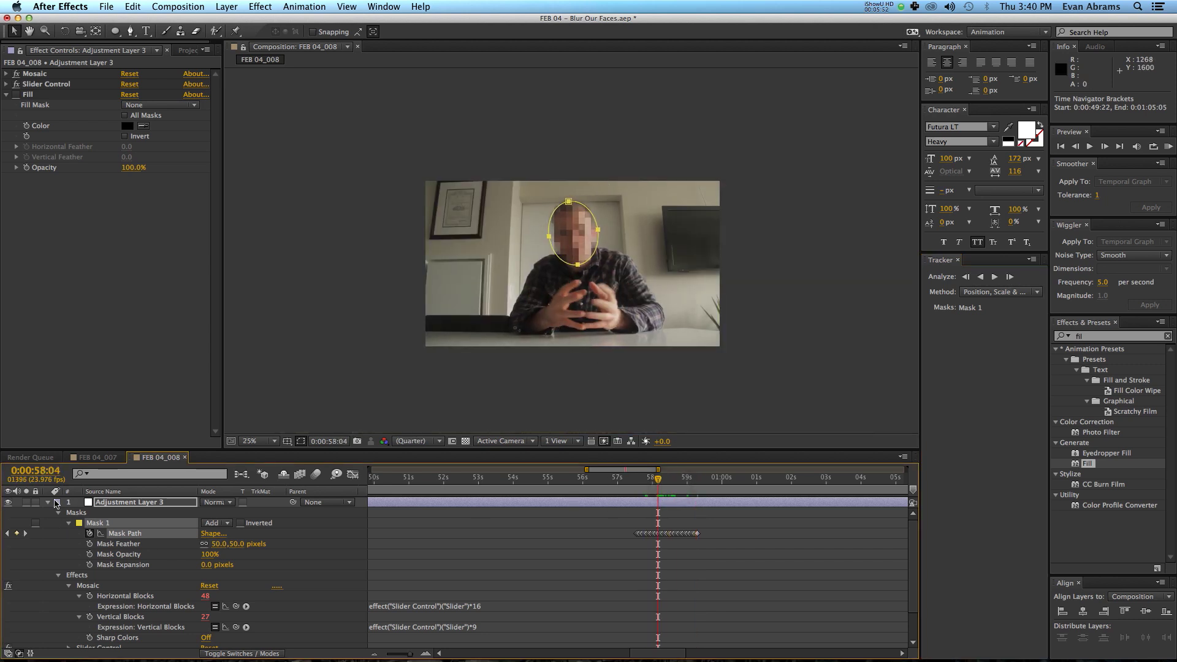
click(48, 502)
click(164, 576)
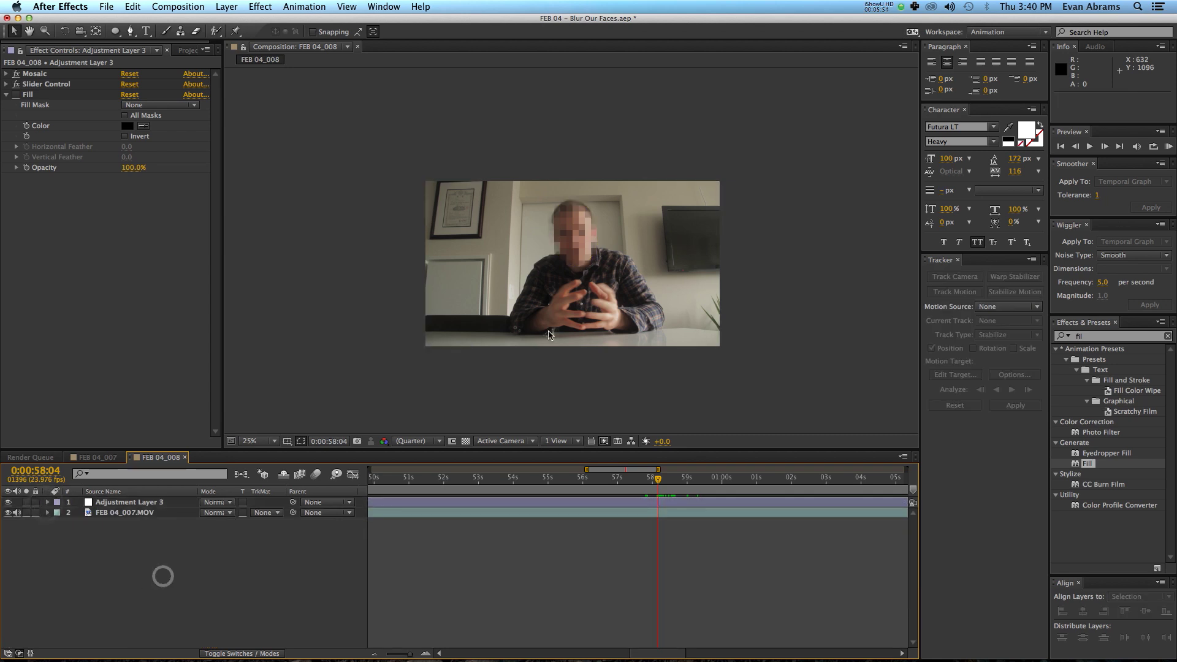
scroll(583, 240, up, 1)
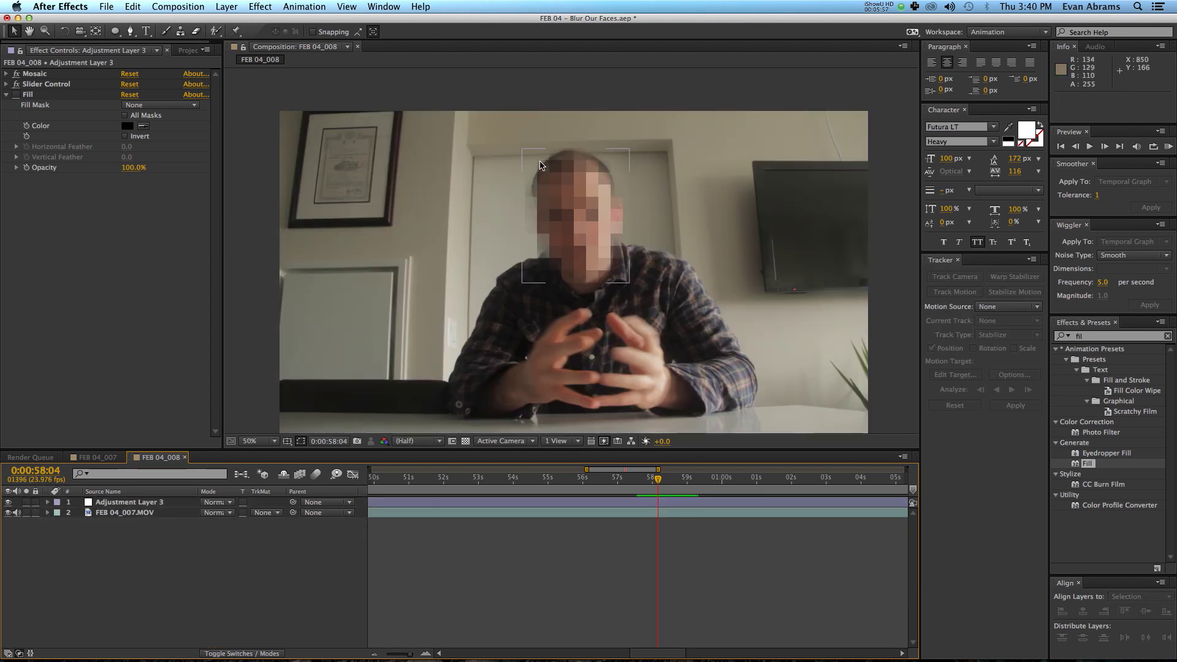
click(621, 503)
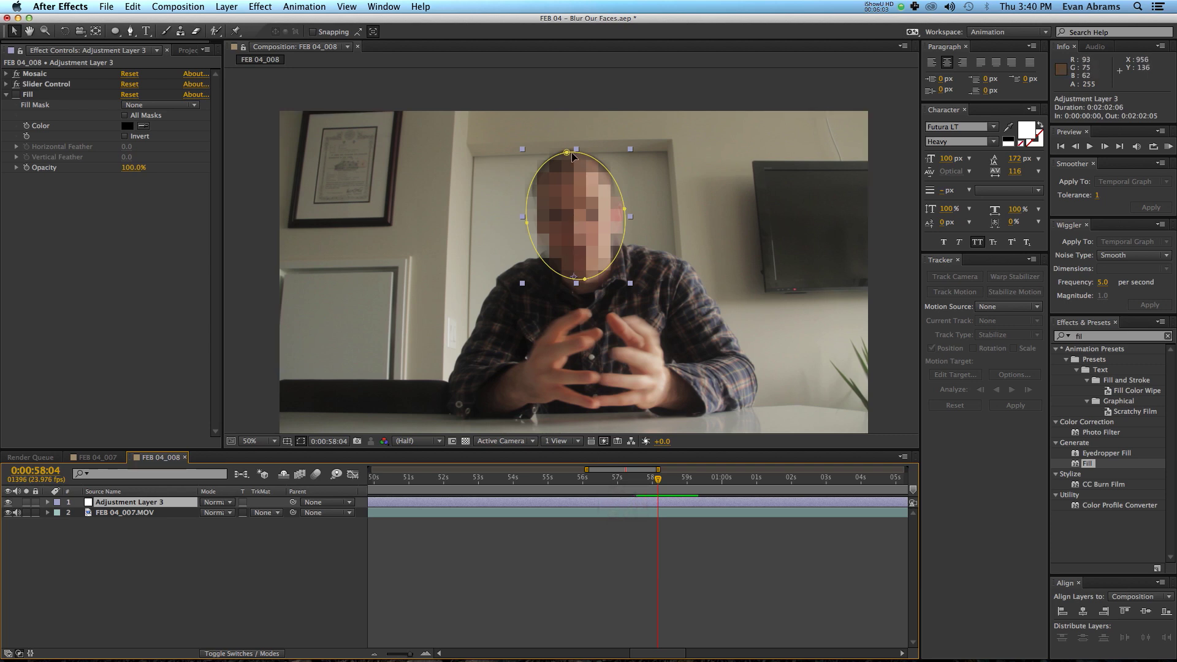
Enable the Fill effect to black out the face, then reselect and expand Adjustment Layer 3.
click(15, 95)
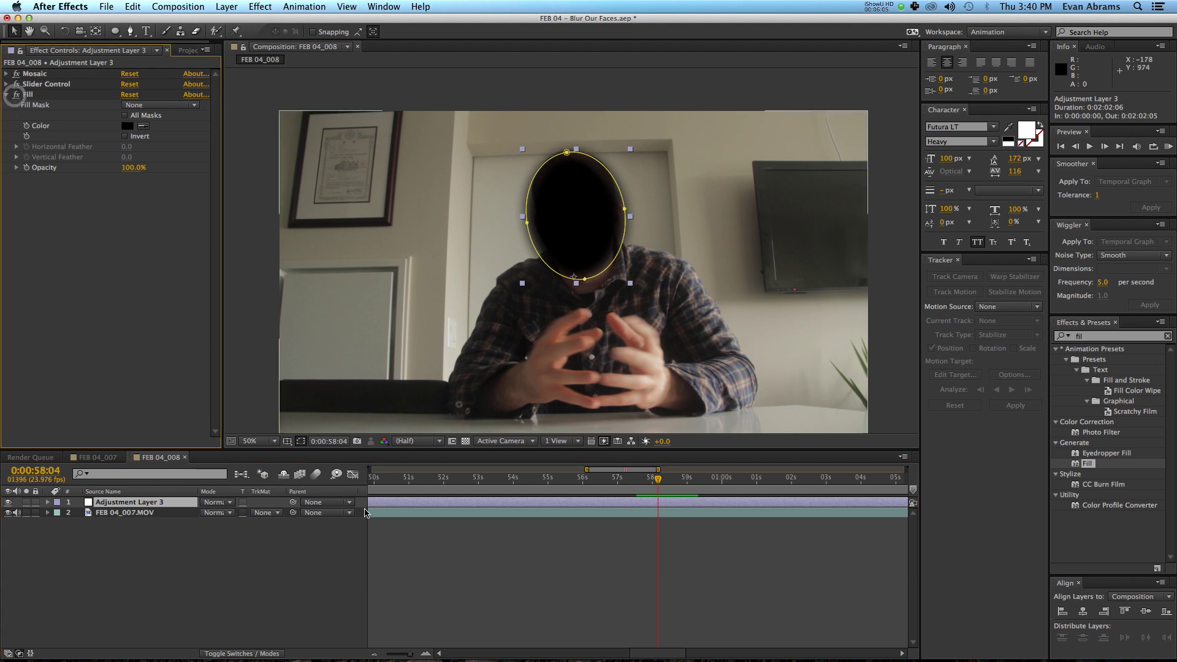
click(340, 555)
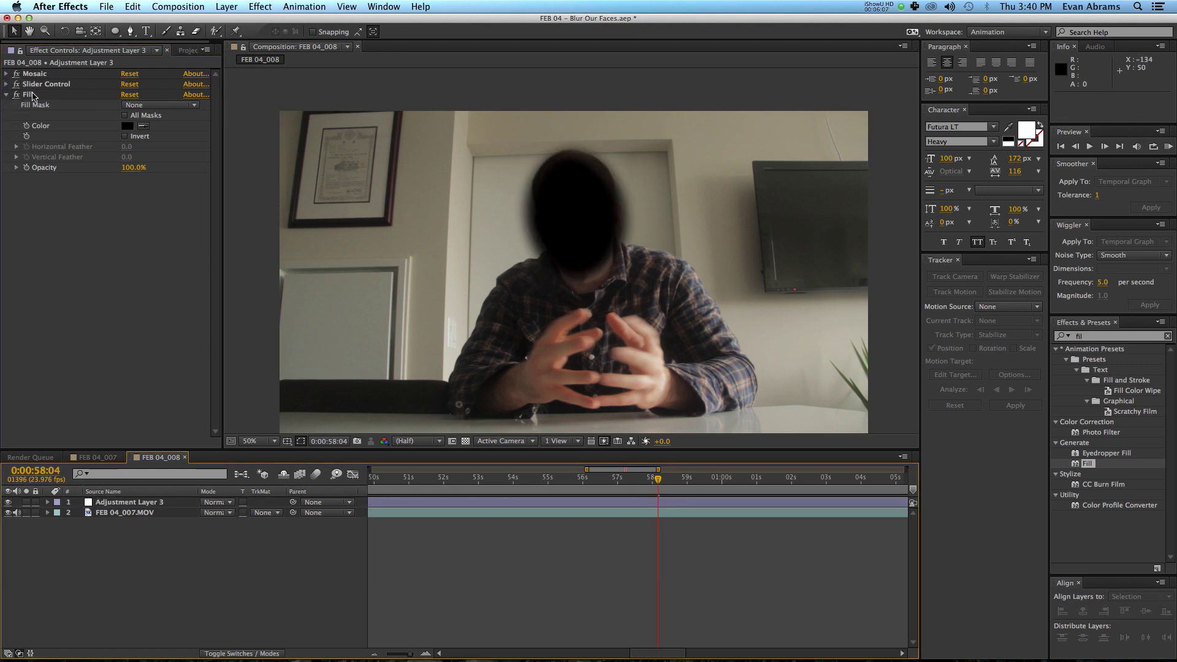
click(637, 503)
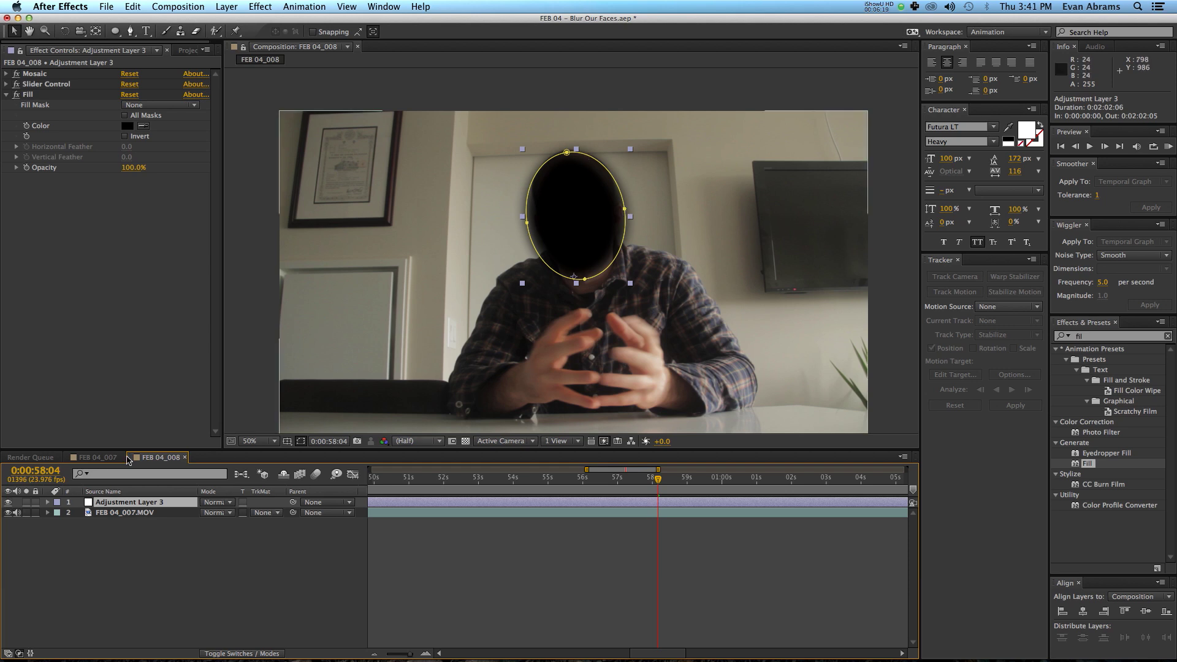
click(47, 502)
click(113, 523)
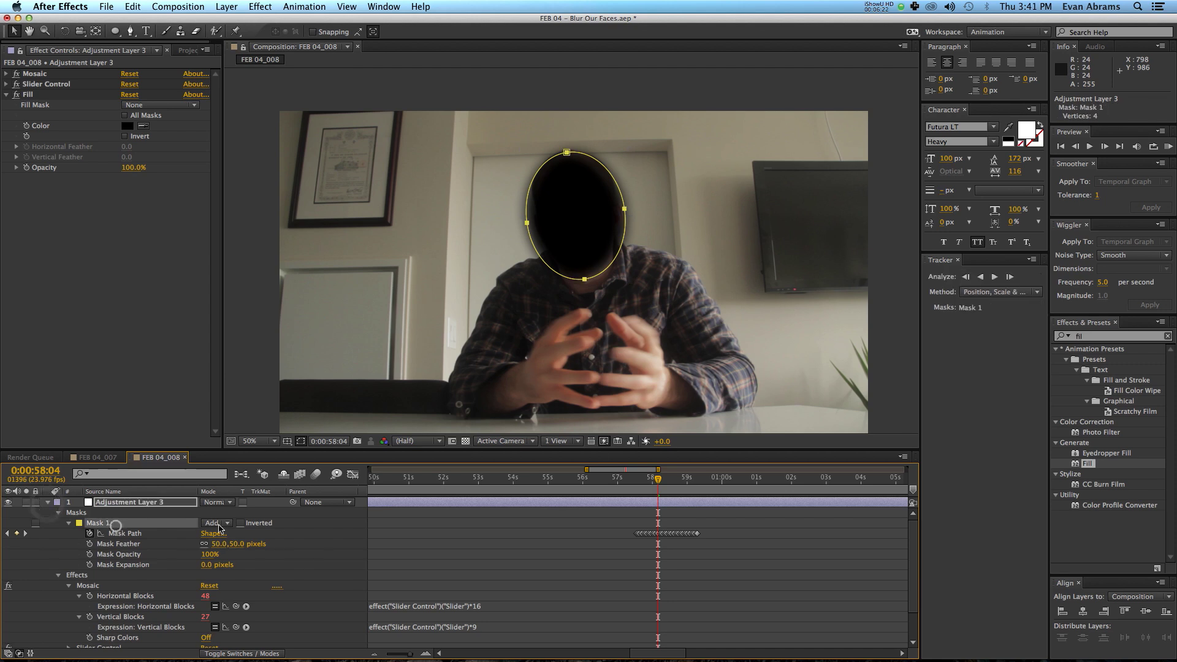
click(1032, 259)
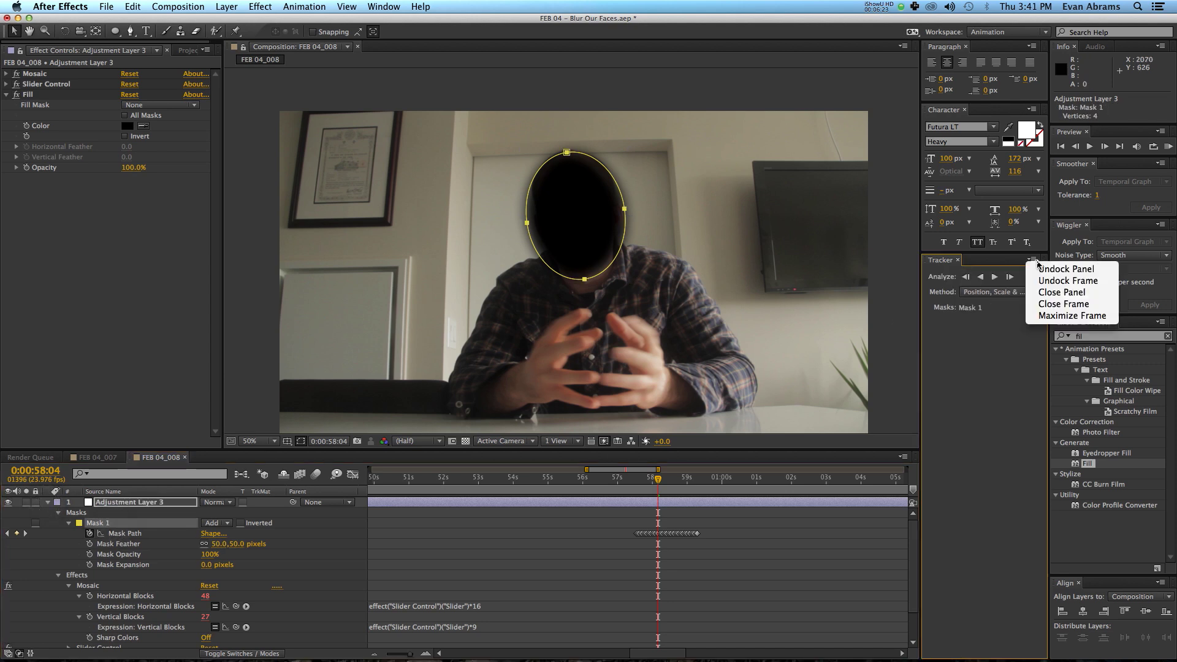
click(992, 320)
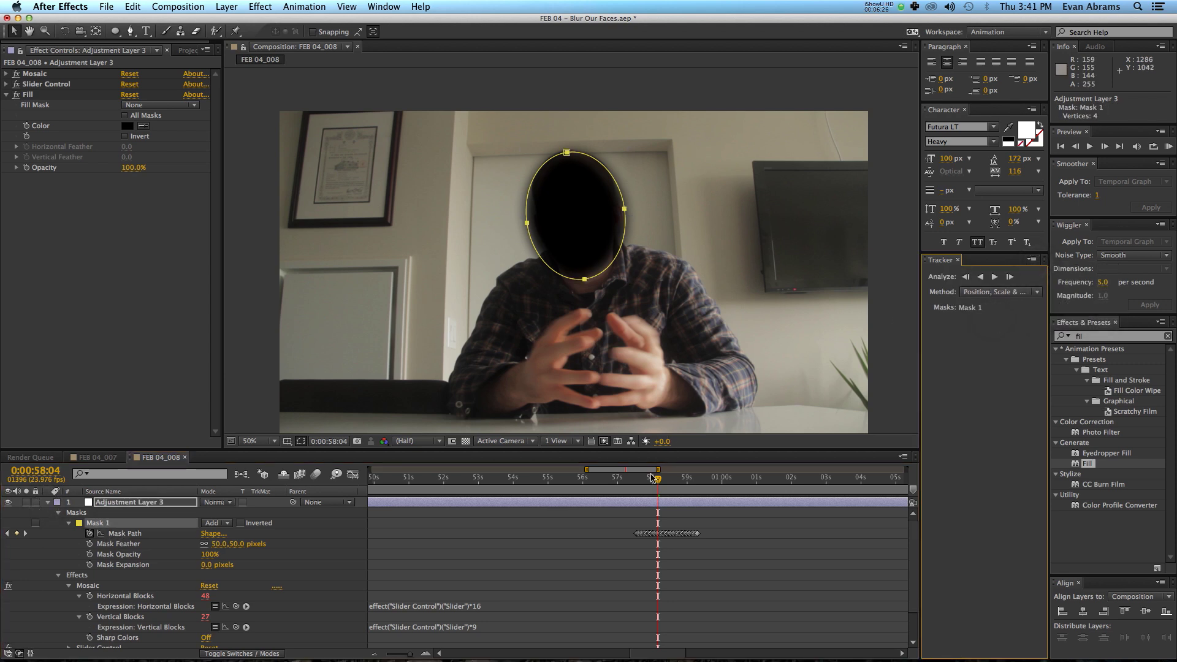
drag(653, 483, 754, 501)
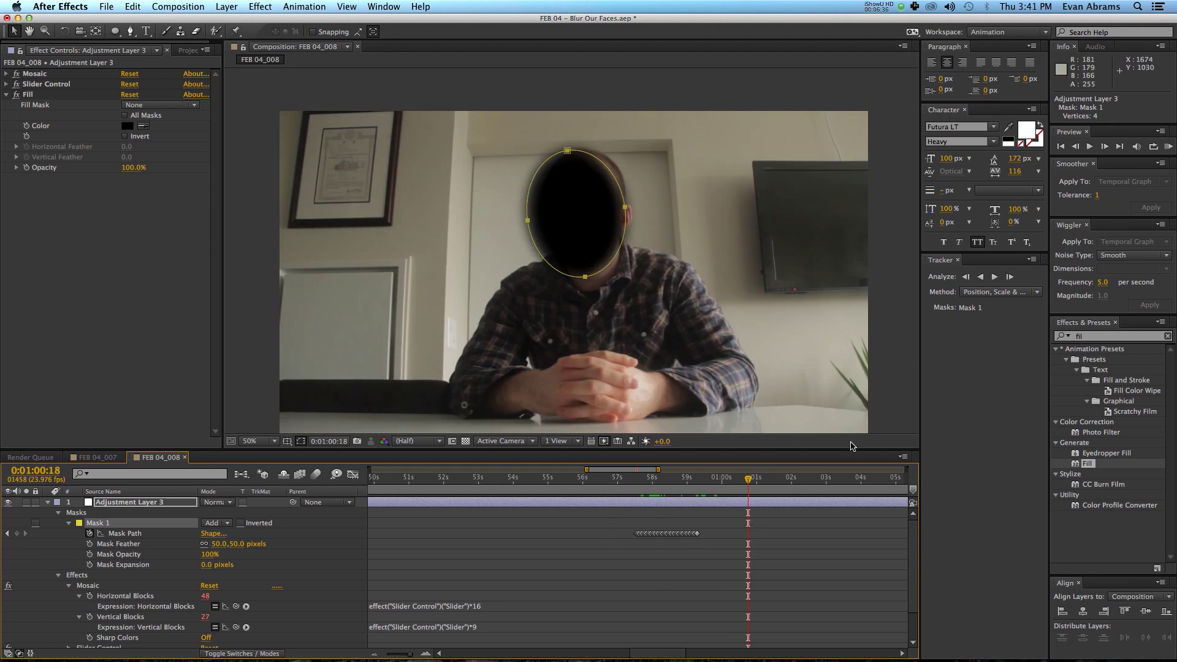
drag(653, 485, 668, 482)
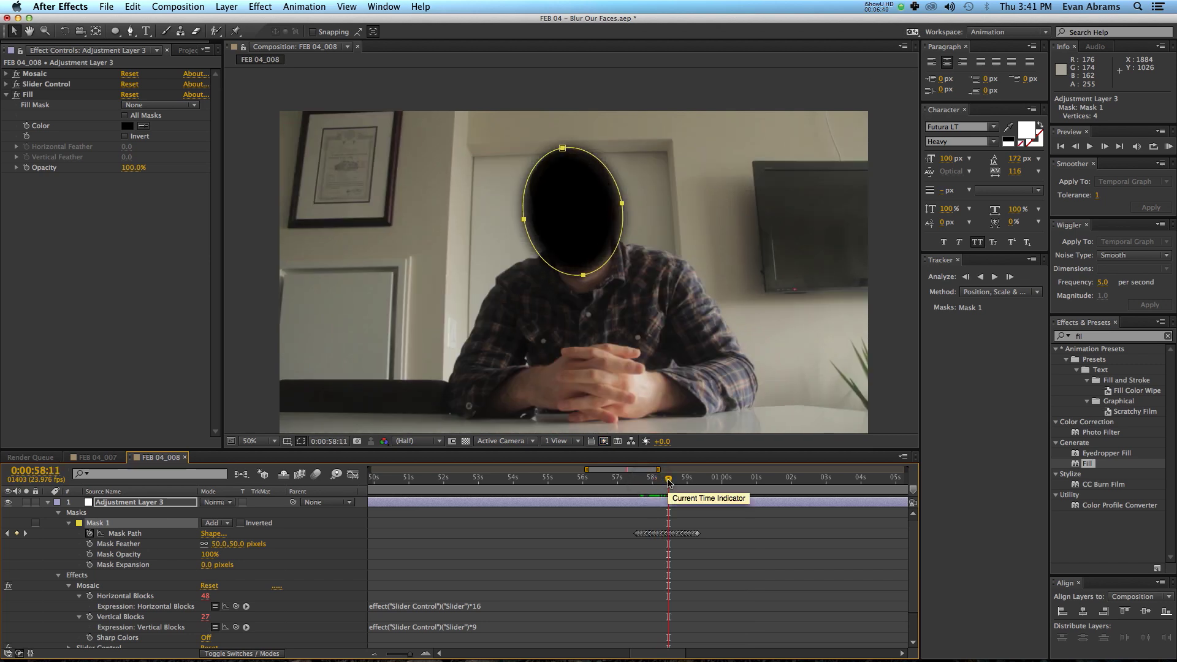